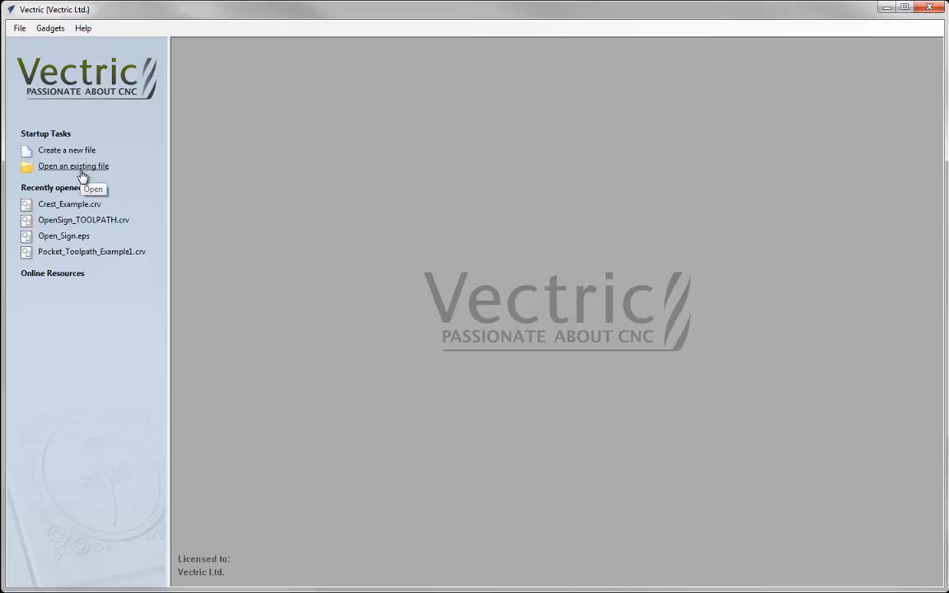
# - Open the existing drawing Bulls_Head.dxf from the BullsHead_FILES folder
pyautogui.click(82, 167)
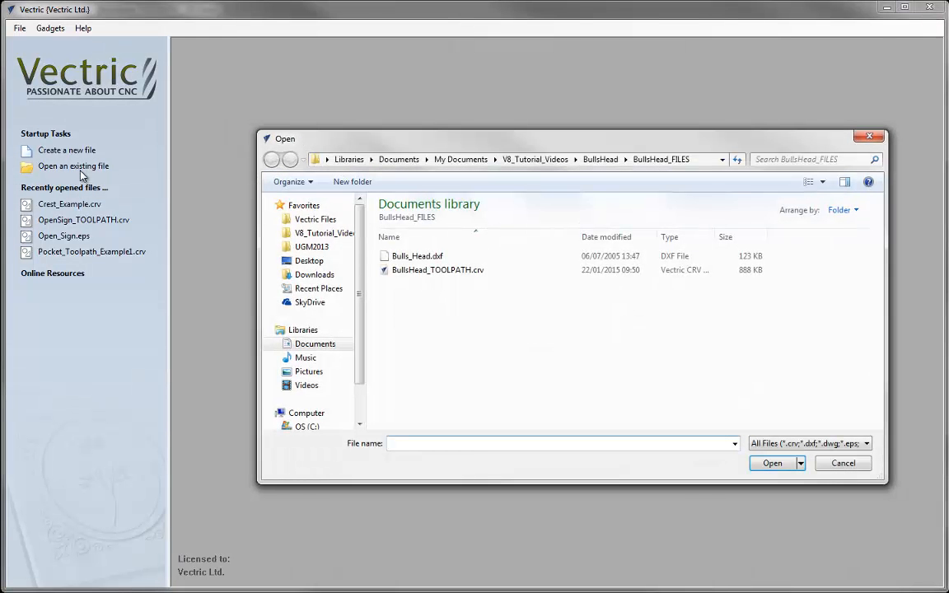
pyautogui.click(416, 256)
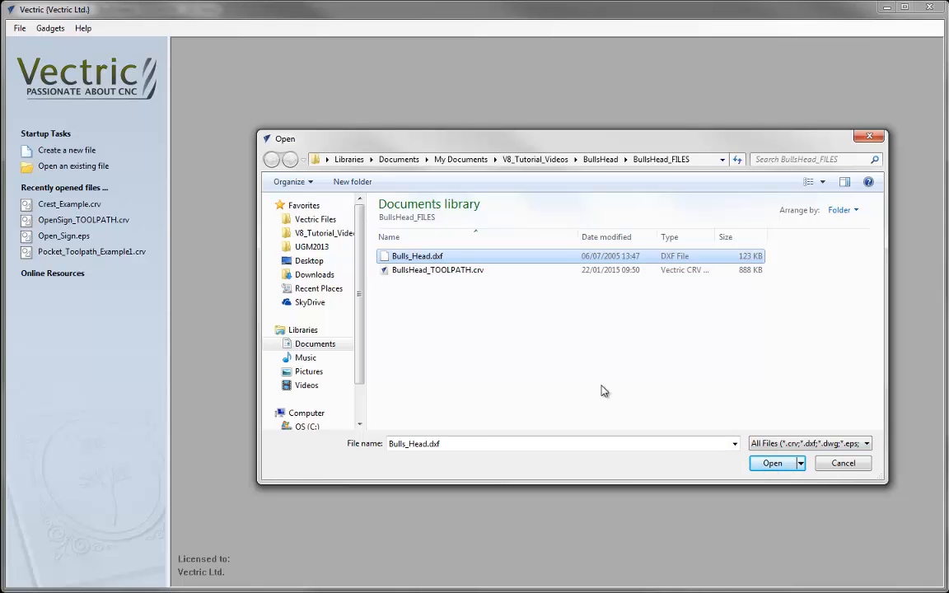
pyautogui.click(780, 463)
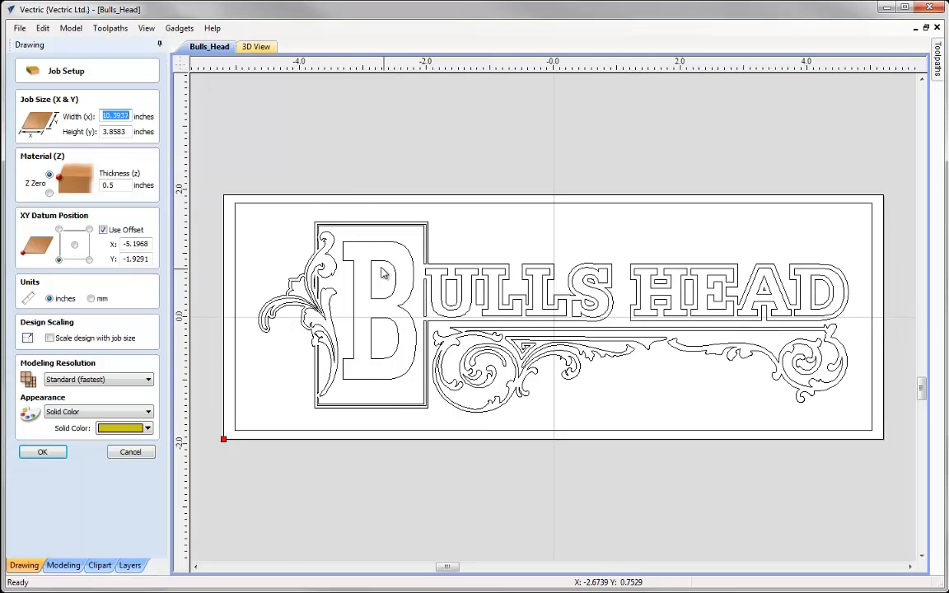
# - Set the job size to 12 inches wide by 5 inches high and disable the XY datum offset
pyautogui.write('12')
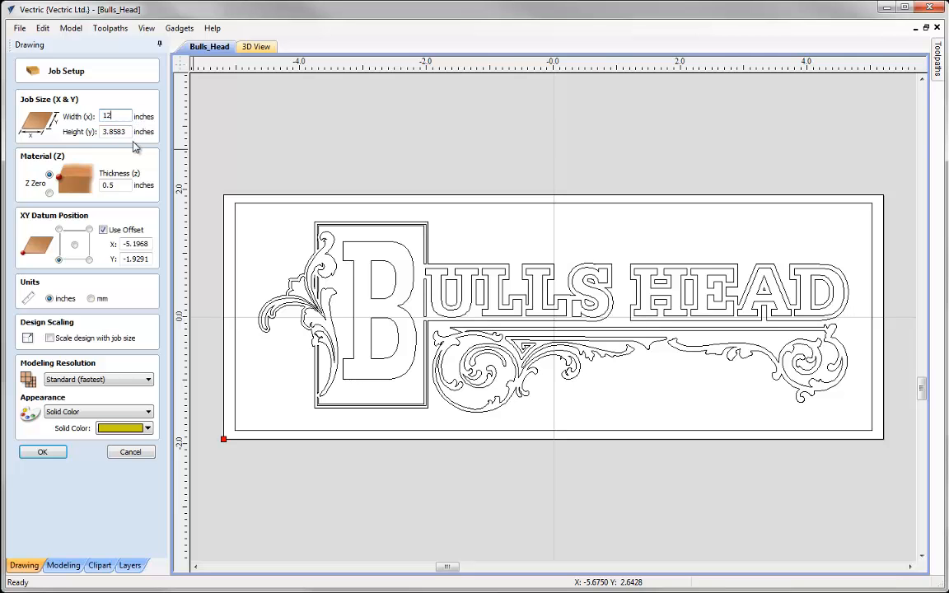
pyautogui.press('Tab')
pyautogui.write('5')
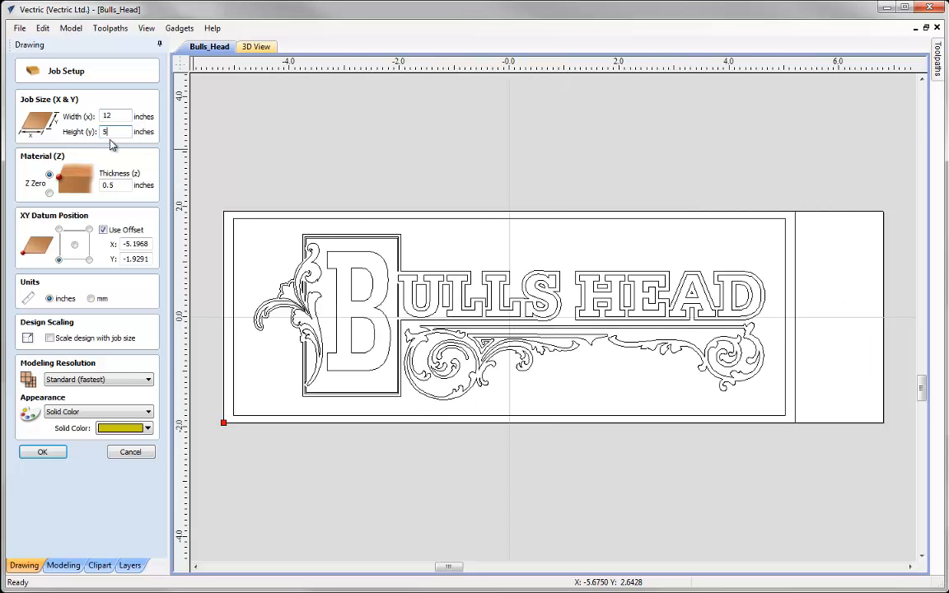
pyautogui.press('Tab')
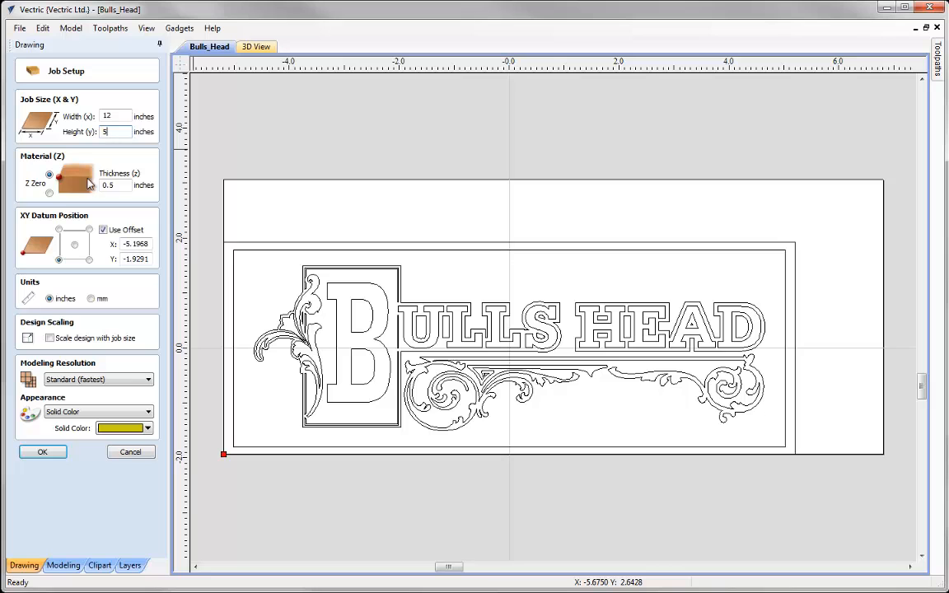
pyautogui.click(102, 230)
pyautogui.click(115, 185)
pyautogui.click(102, 230)
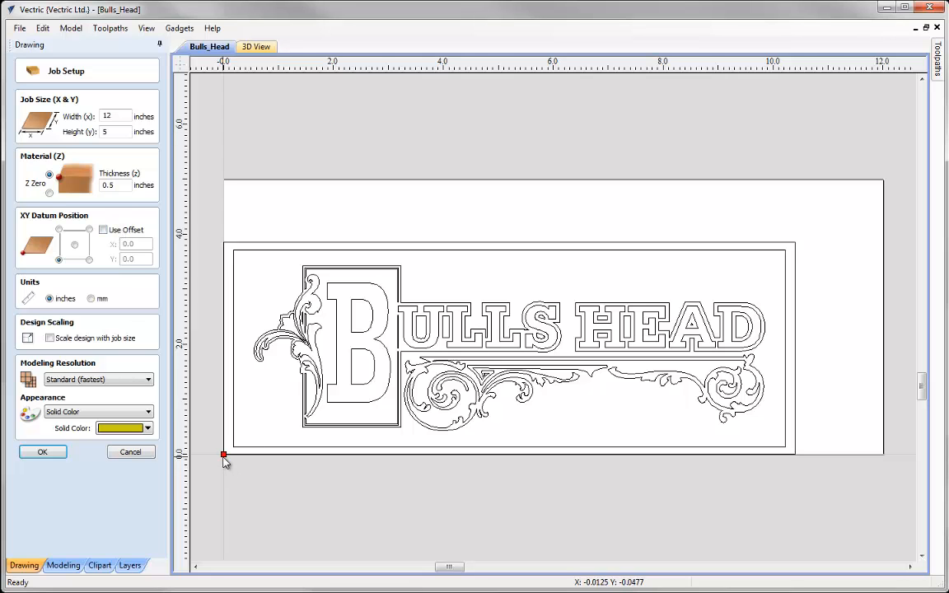
pyautogui.click(43, 453)
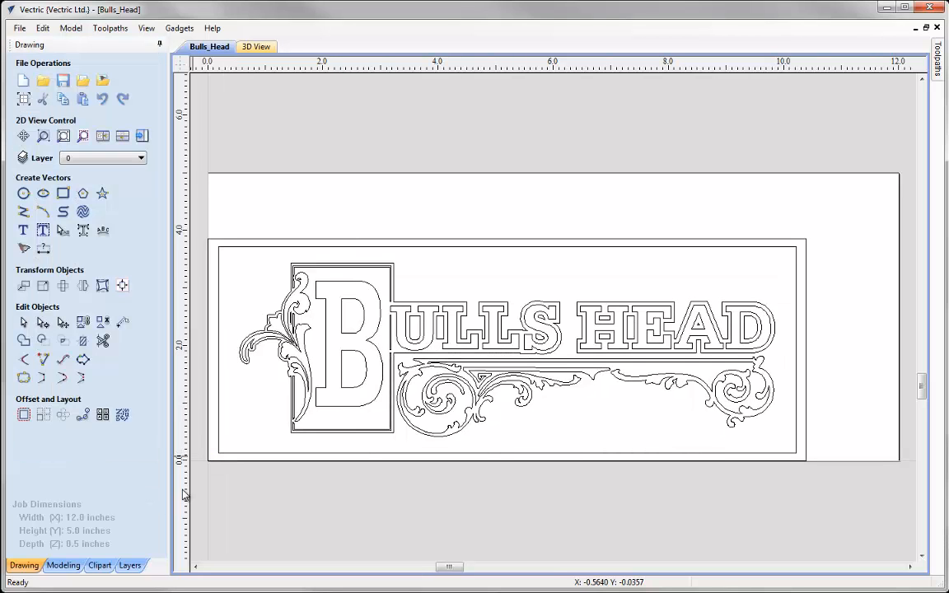
# - Select all vectors and centre them both horizontally and vertically in the material
pyautogui.click(42, 28)
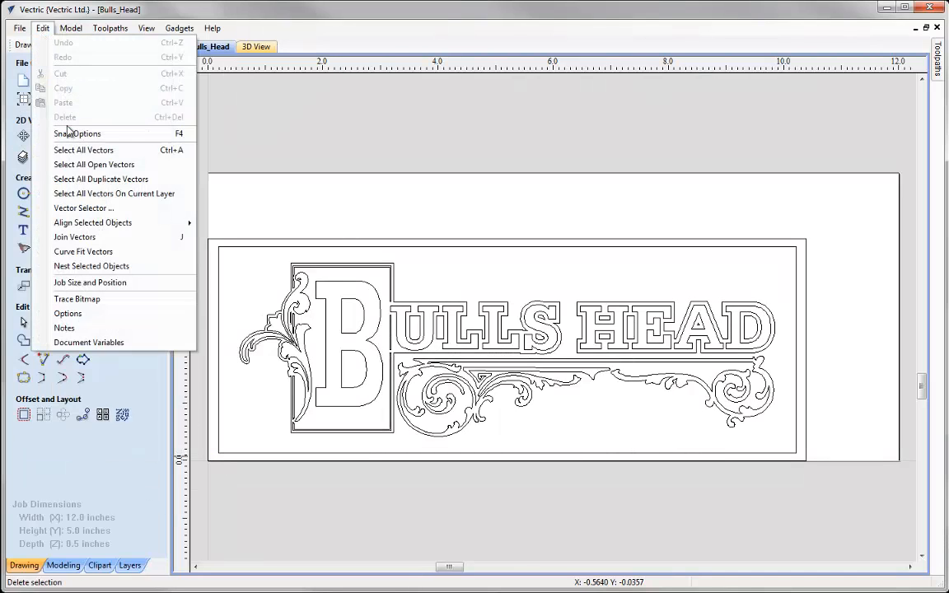
pyautogui.click(69, 151)
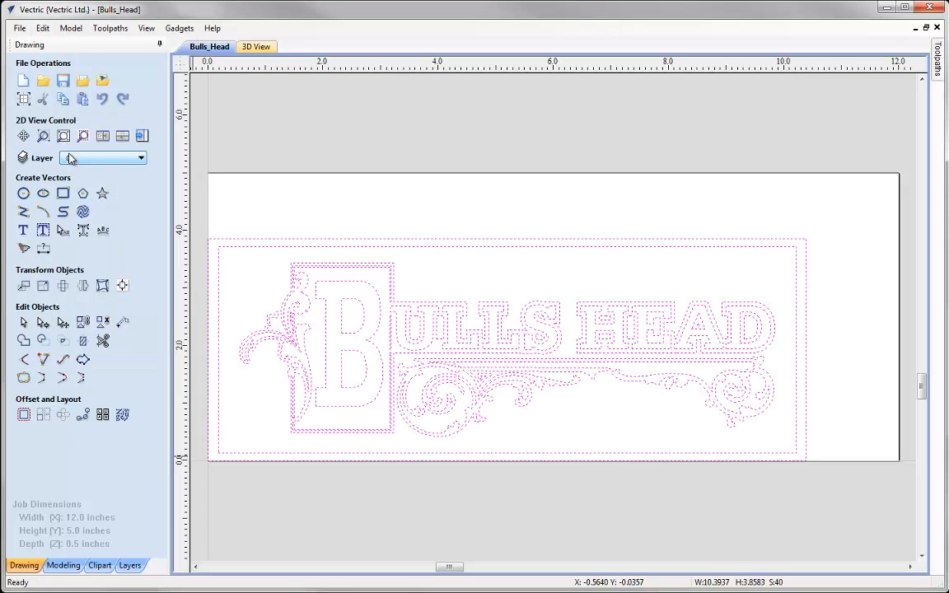
pyautogui.click(122, 285)
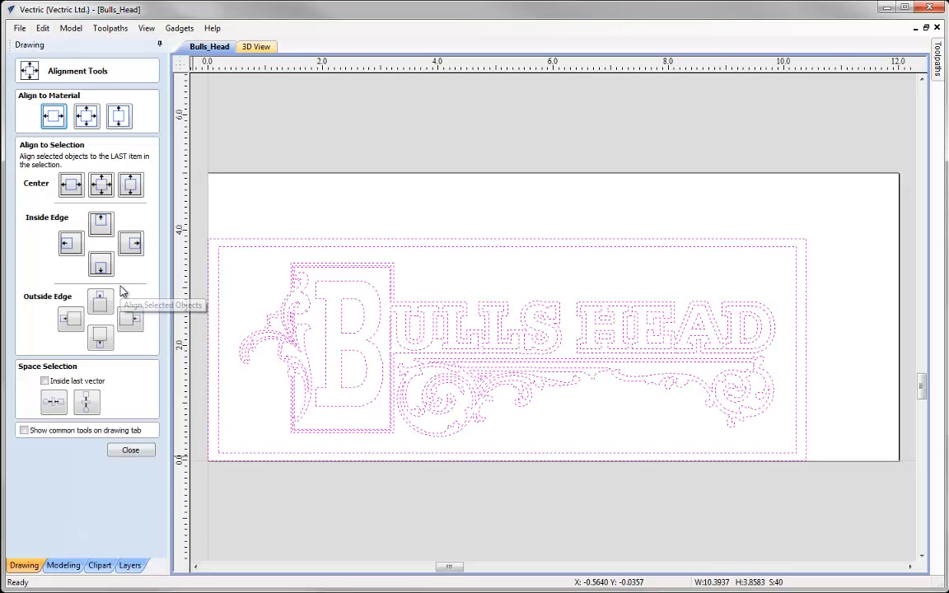
pyautogui.click(88, 116)
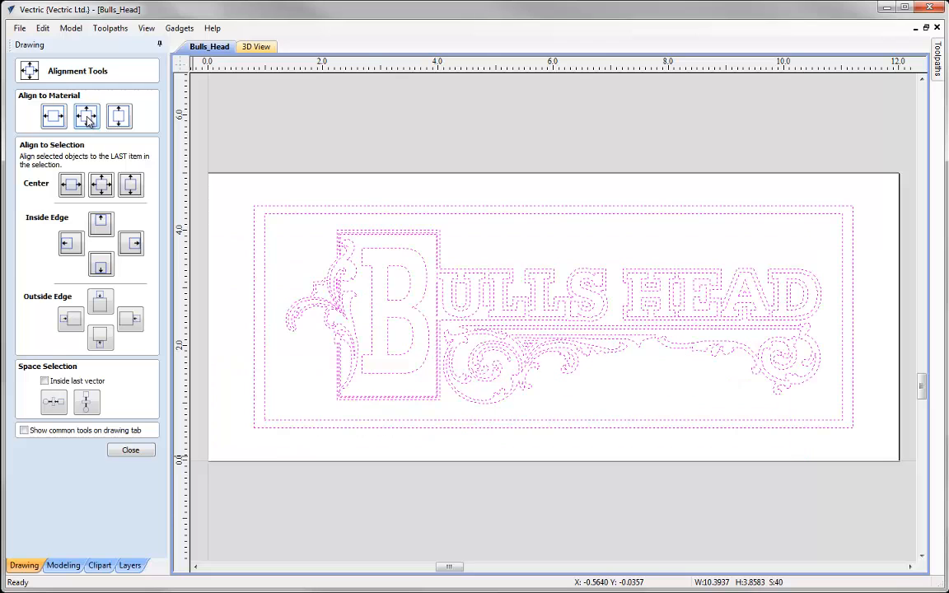
pyautogui.click(129, 451)
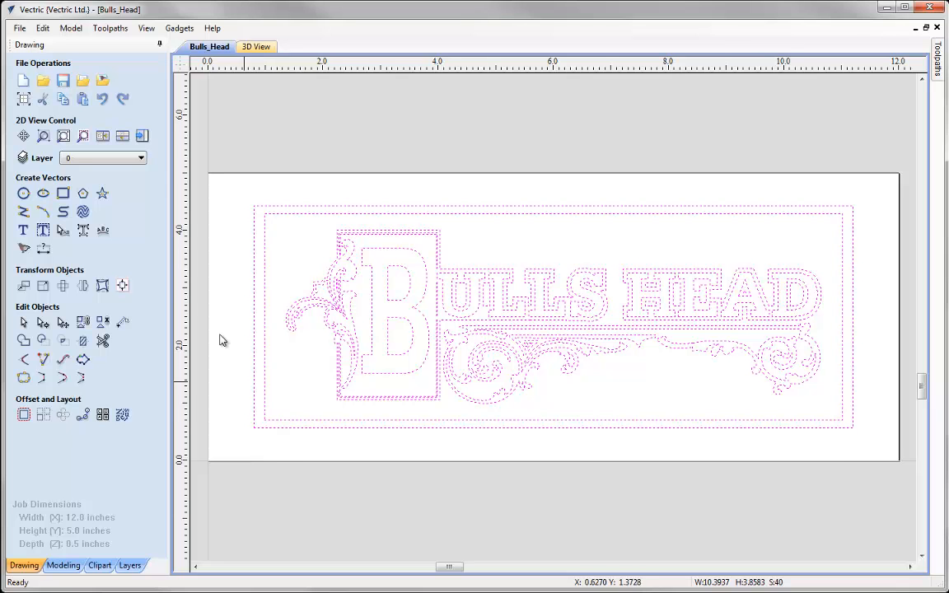
# - Switch to the toolpath operations, review the material setup and accept its settings
pyautogui.click(143, 137)
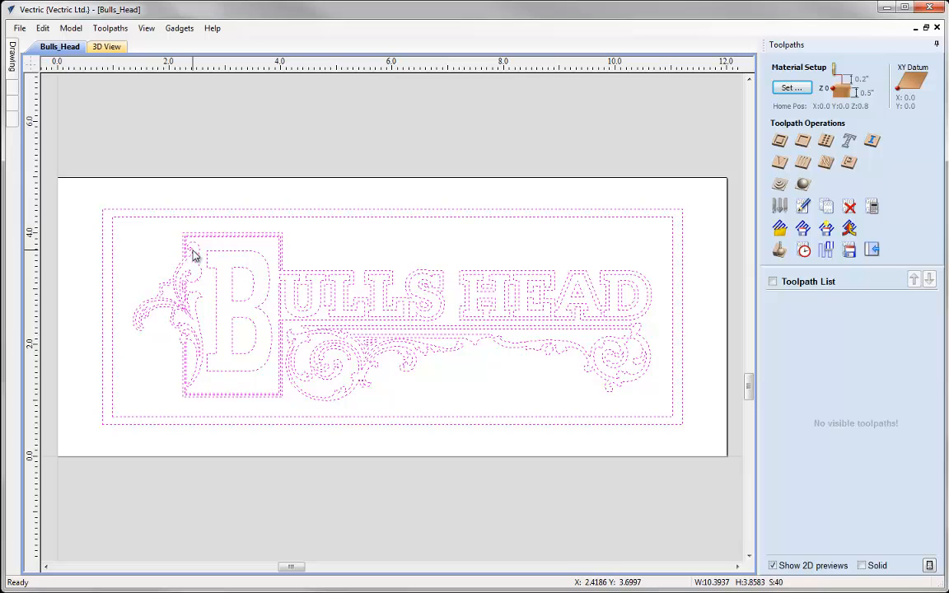
pyautogui.click(788, 89)
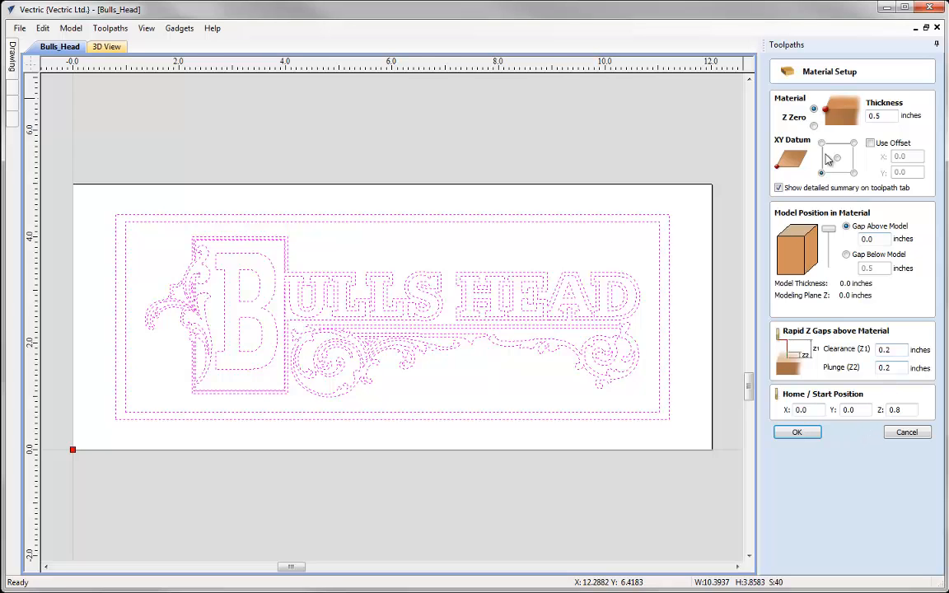
pyautogui.click(795, 435)
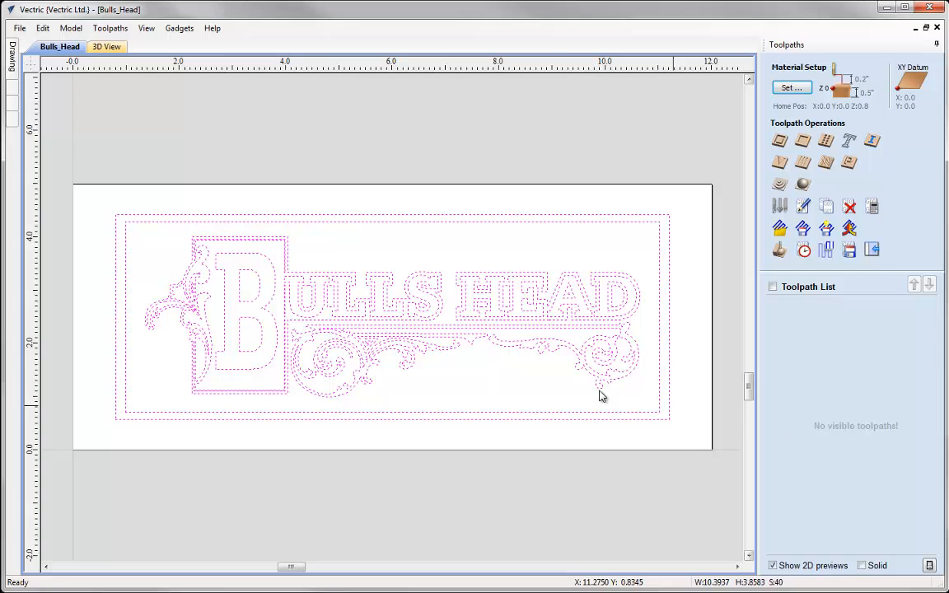
# - Calculate a V-Carve toolpath named V-Carve_V90 for the selected vectors, with start depth 0 and the V-Bit (90 deg 0.5")
pyautogui.click(779, 162)
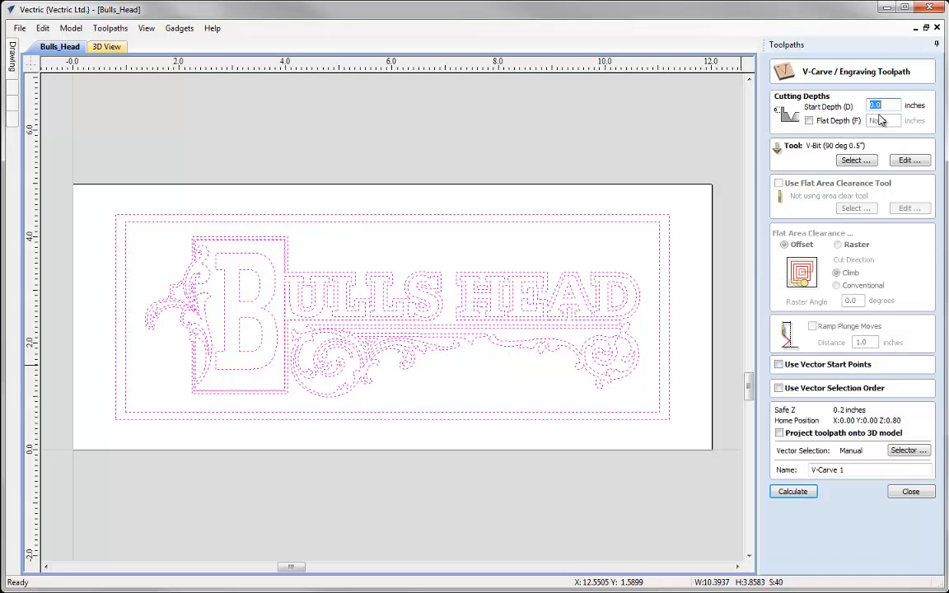
pyautogui.write('0')
pyautogui.click(856, 162)
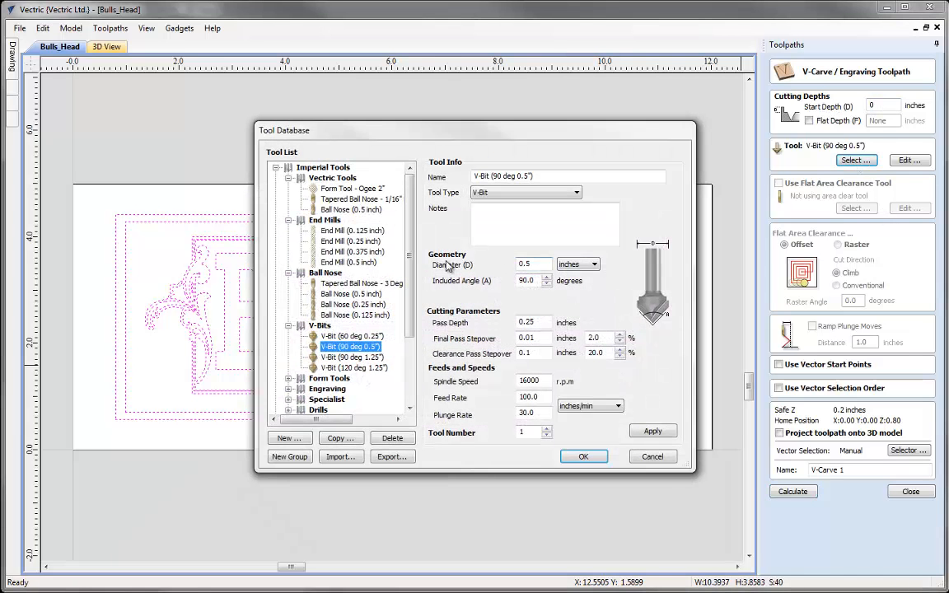
pyautogui.doubleClick(361, 348)
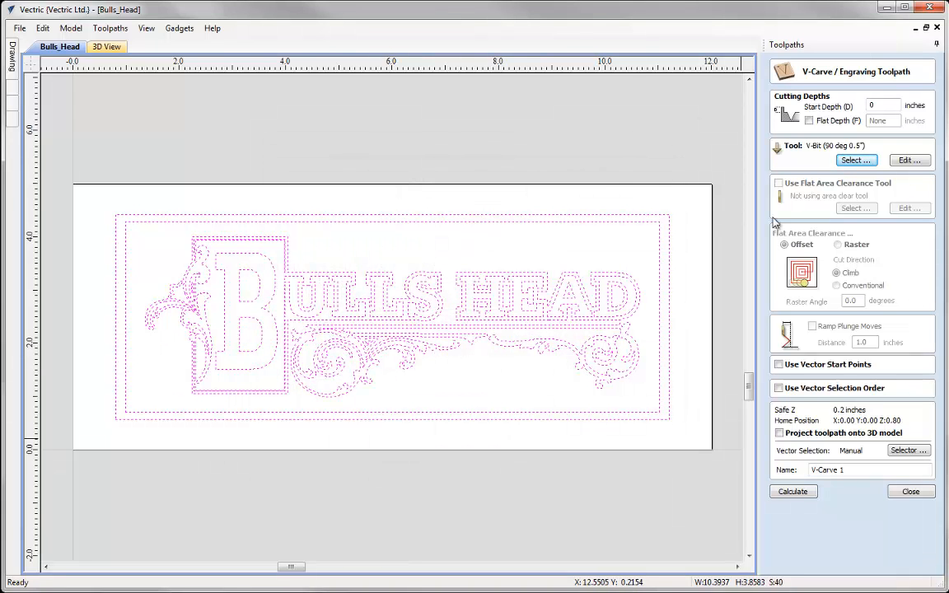
pyautogui.click(850, 469)
pyautogui.press('BackSpace')
pyautogui.press('BackSpace')
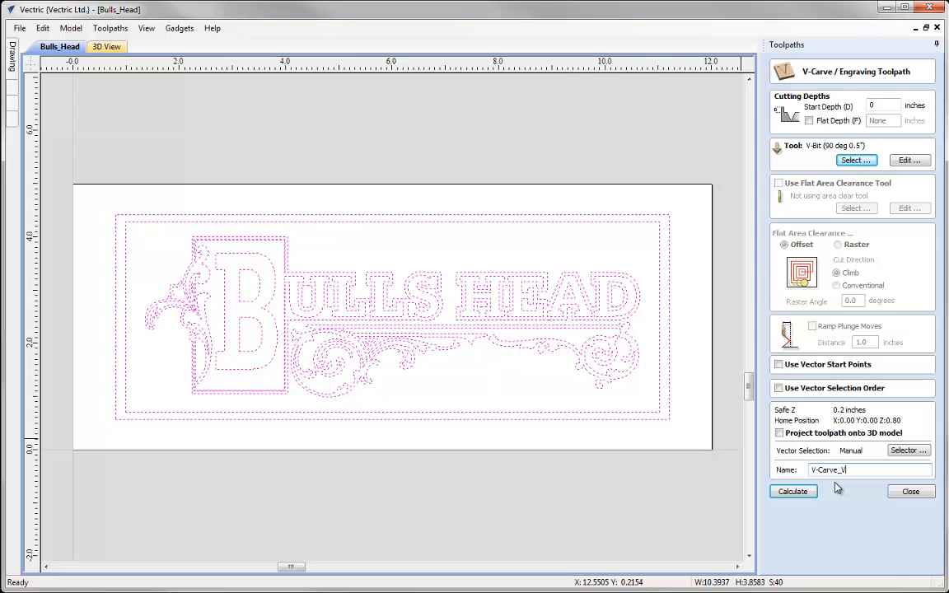
pyautogui.click(796, 491)
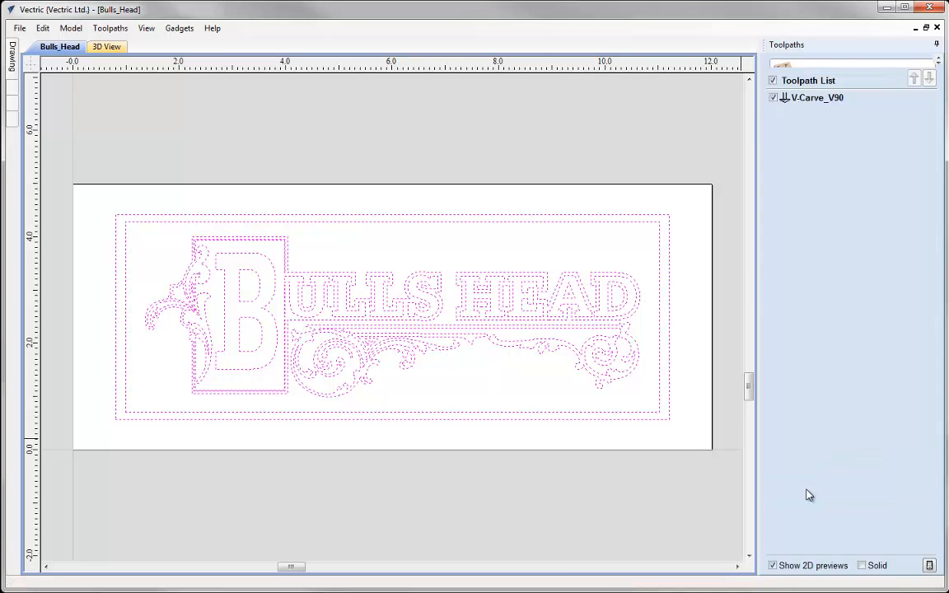
# - Preview the V-Carve_V90 toolpath in Cherry material and inspect the carved sign from several angles
pyautogui.moveTo(436, 470); pyautogui.dragTo(356, 441)
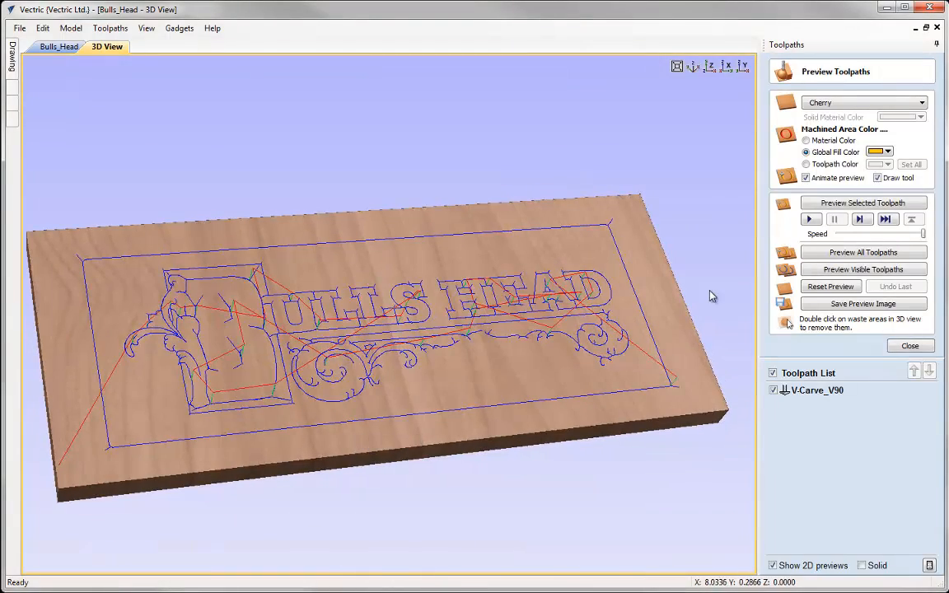
pyautogui.click(870, 101)
pyautogui.click(884, 103)
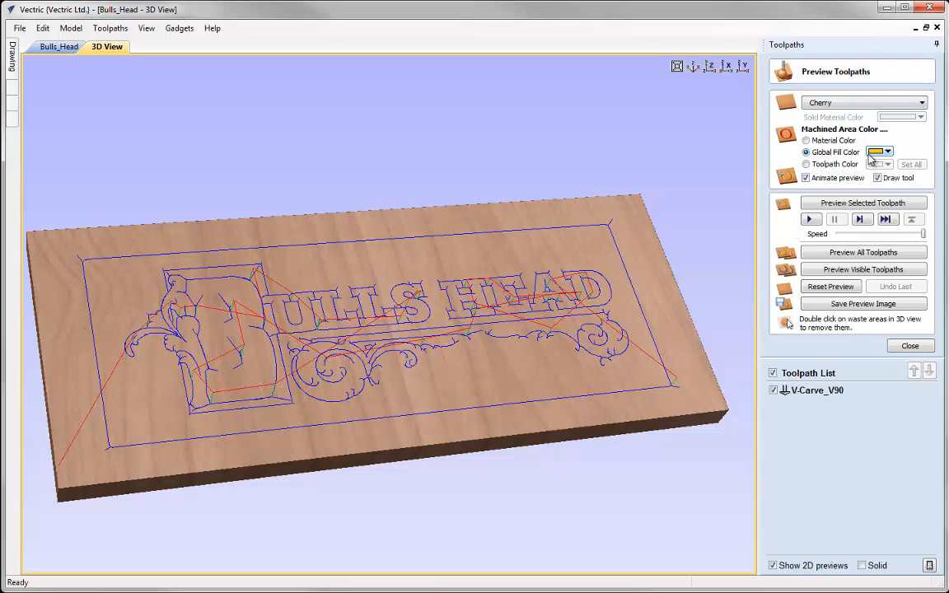
pyautogui.click(862, 203)
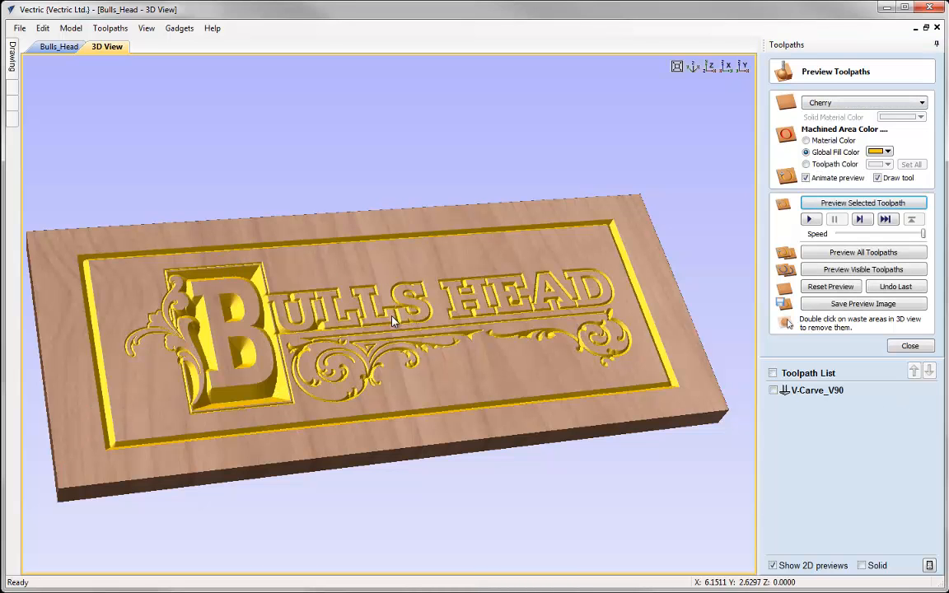
pyautogui.moveTo(218, 324); pyautogui.dragTo(392, 383)
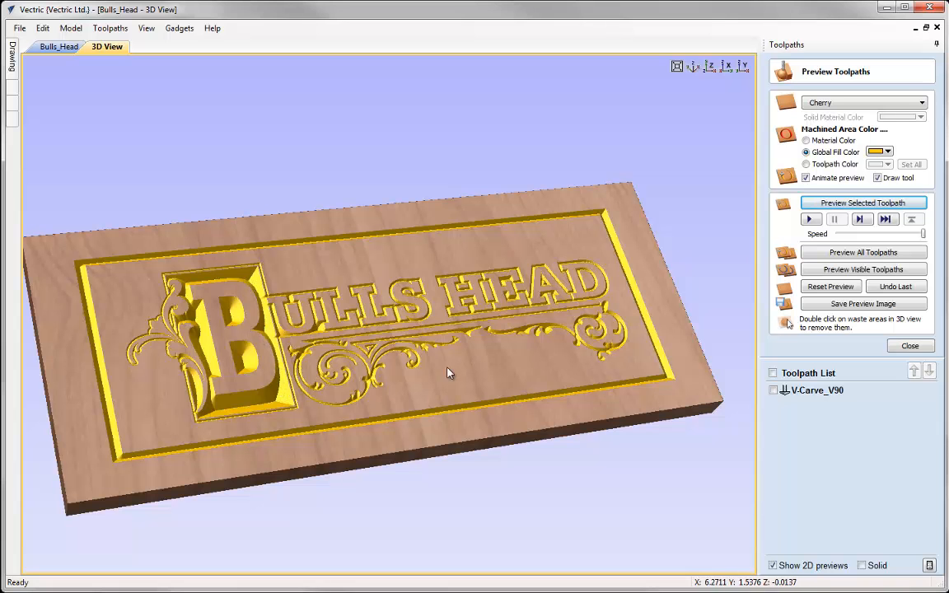
pyautogui.moveTo(424, 372); pyautogui.dragTo(390, 414)
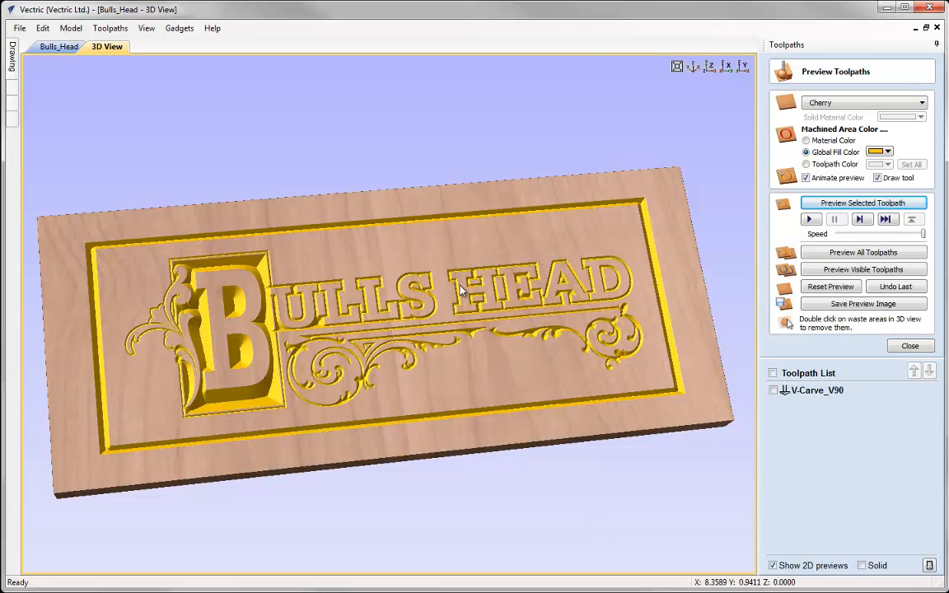
pyautogui.click(909, 345)
# - Choose the G Code (inch) (*.tap) post processor and try to save the V-Carve_V90 toolpath
pyautogui.click(849, 250)
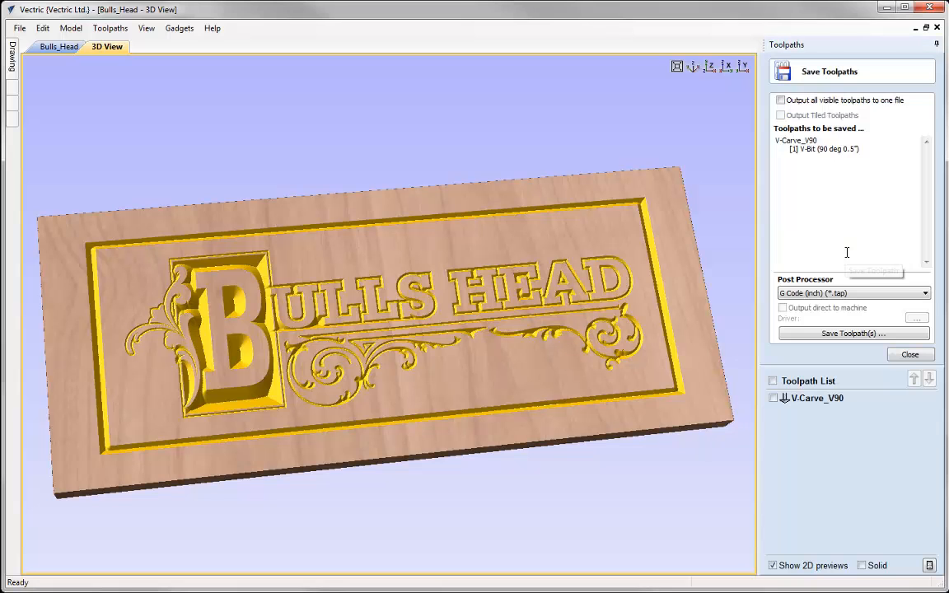
pyautogui.click(897, 295)
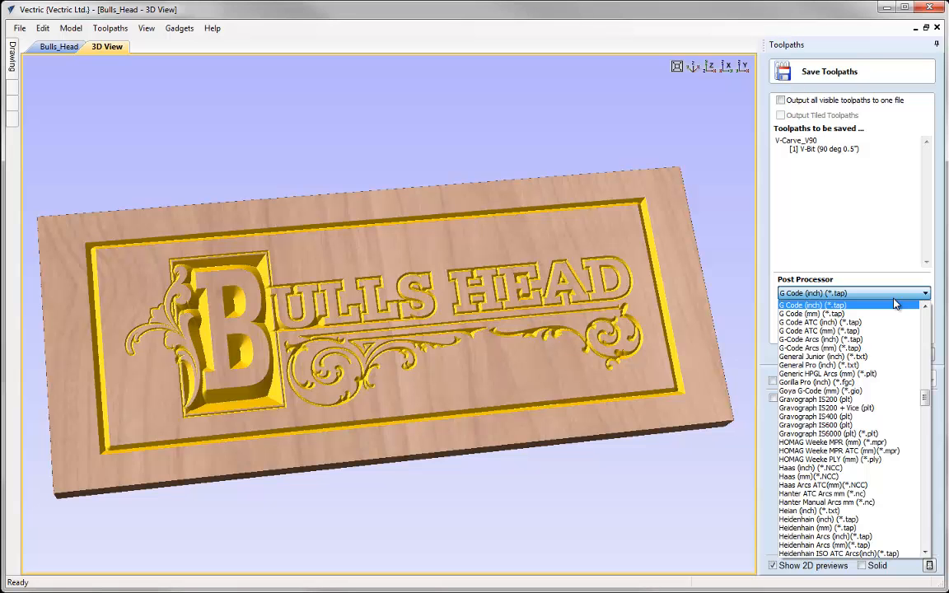
pyautogui.moveTo(924, 400); pyautogui.dragTo(923, 396)
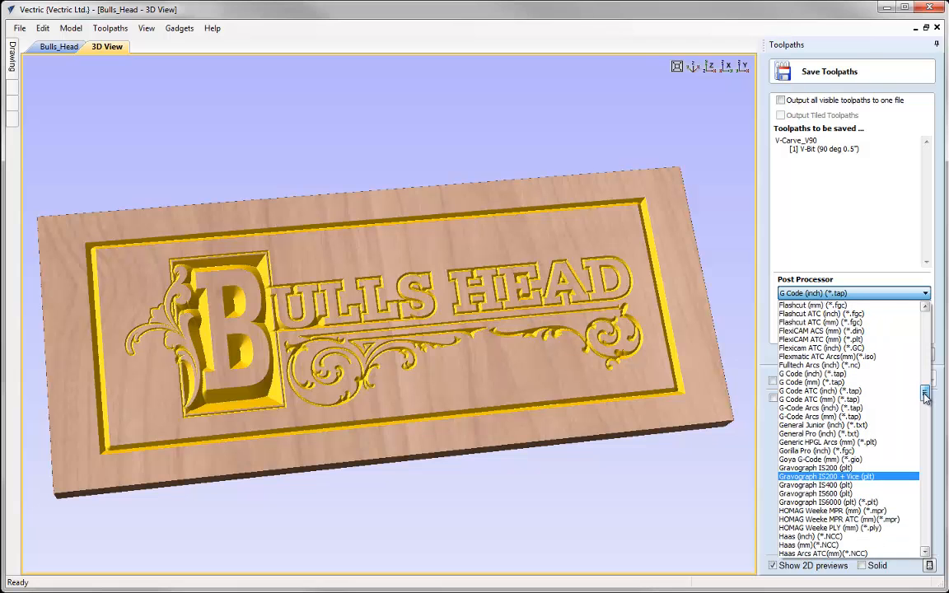
pyautogui.click(846, 374)
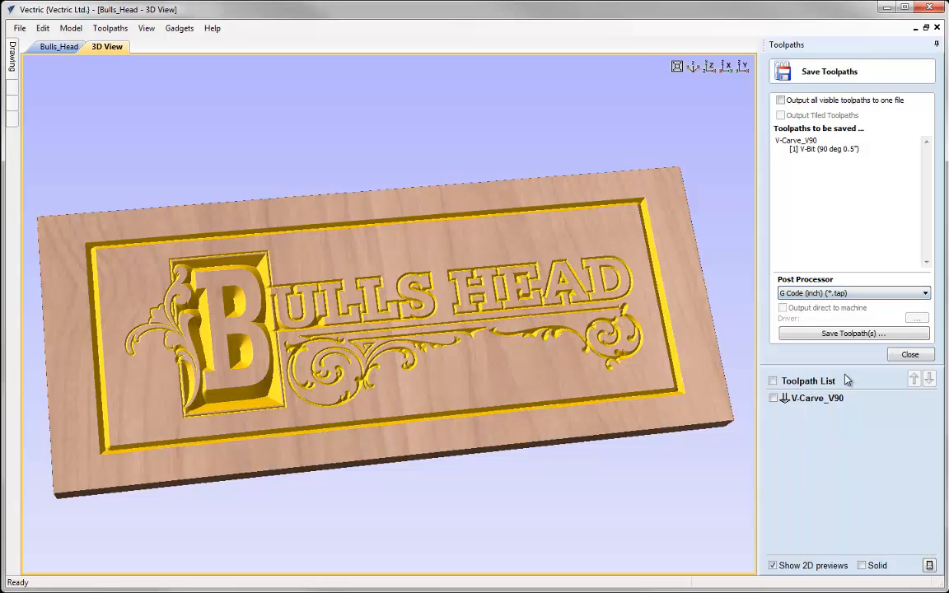
pyautogui.click(811, 333)
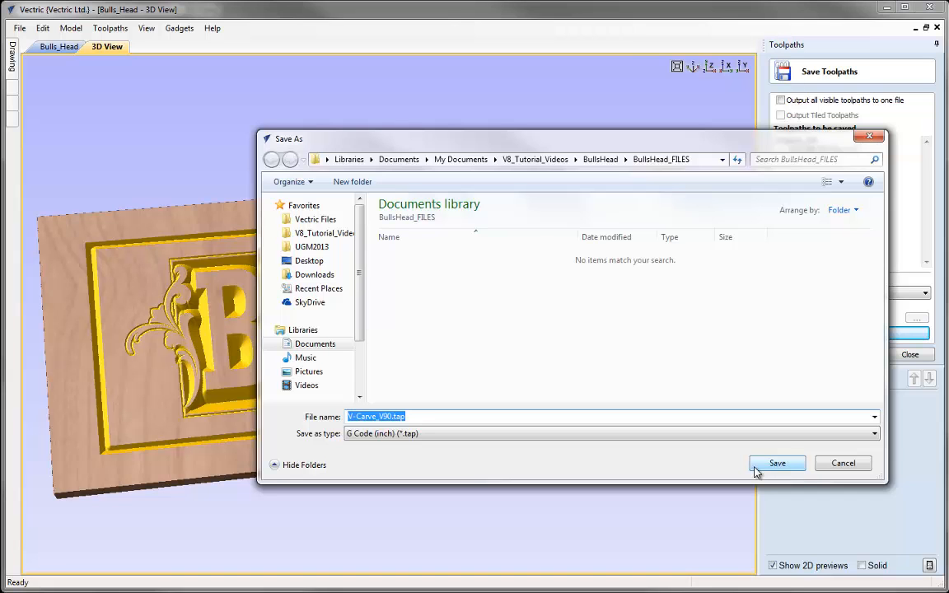
pyautogui.click(840, 463)
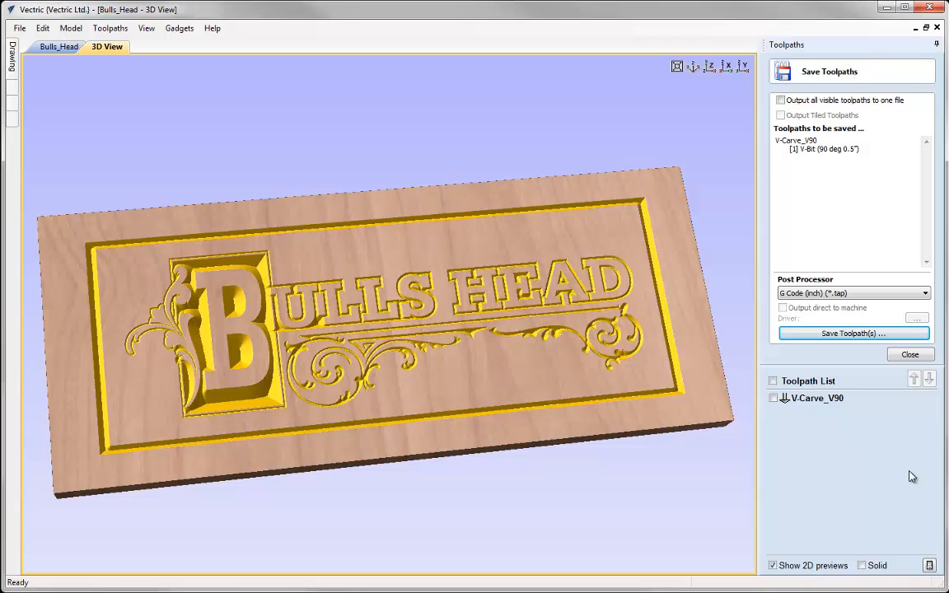
pyautogui.click(906, 356)
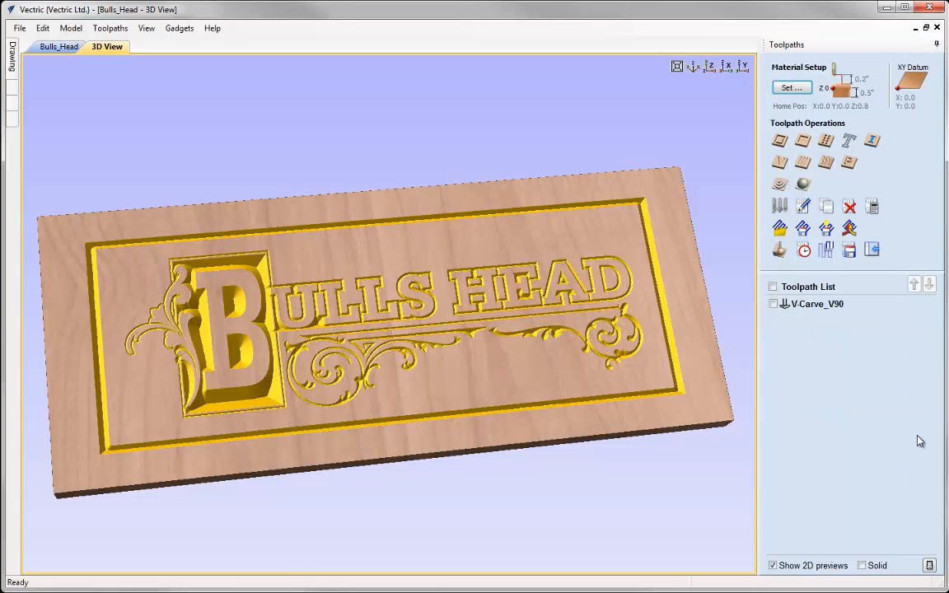
# - Return to the drawing tools and display the 2D view of the Bulls_Head design
pyautogui.click(873, 254)
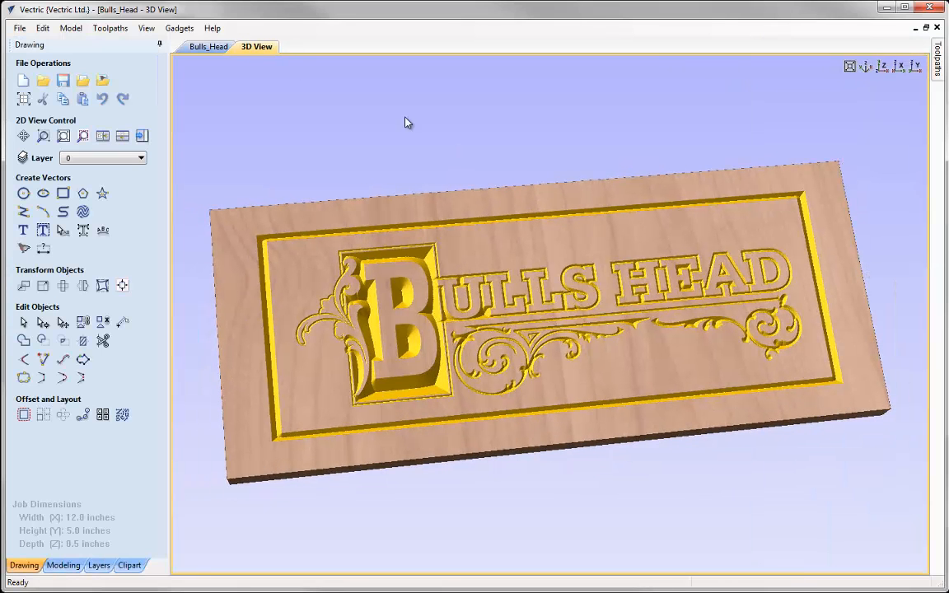
pyautogui.click(206, 51)
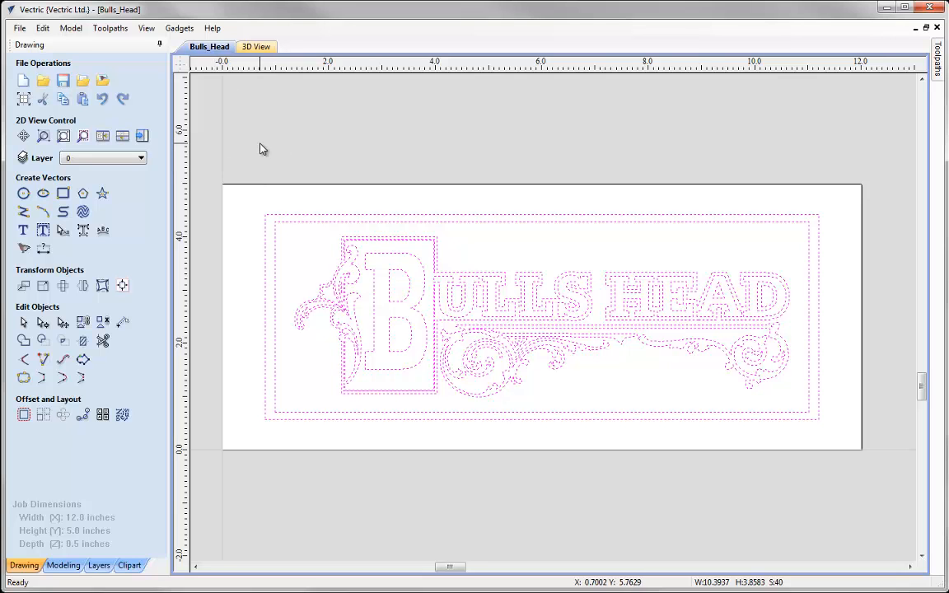
# - Delete the inner rectangle of the double border around the Bulls Head design
pyautogui.click(270, 235)
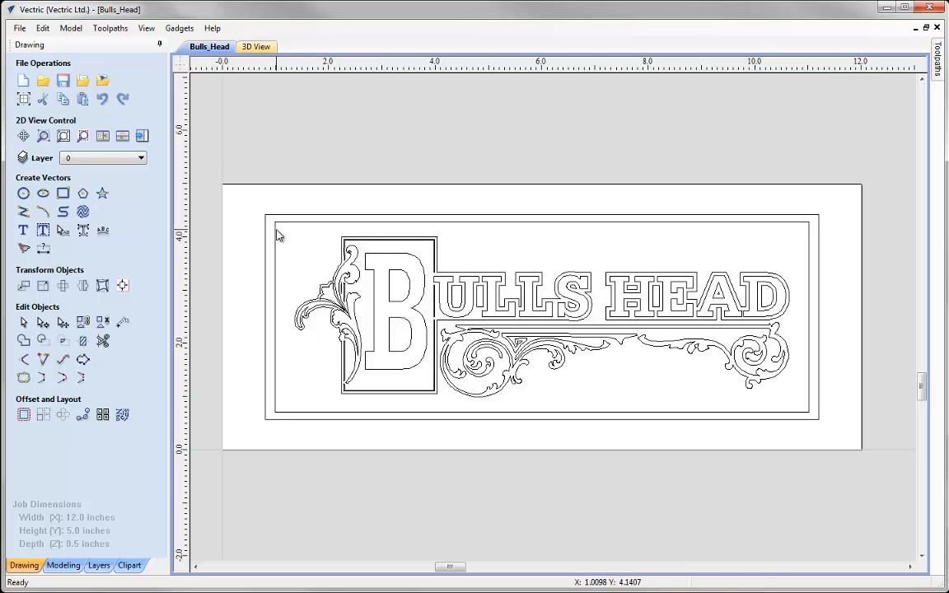
pyautogui.click(277, 237)
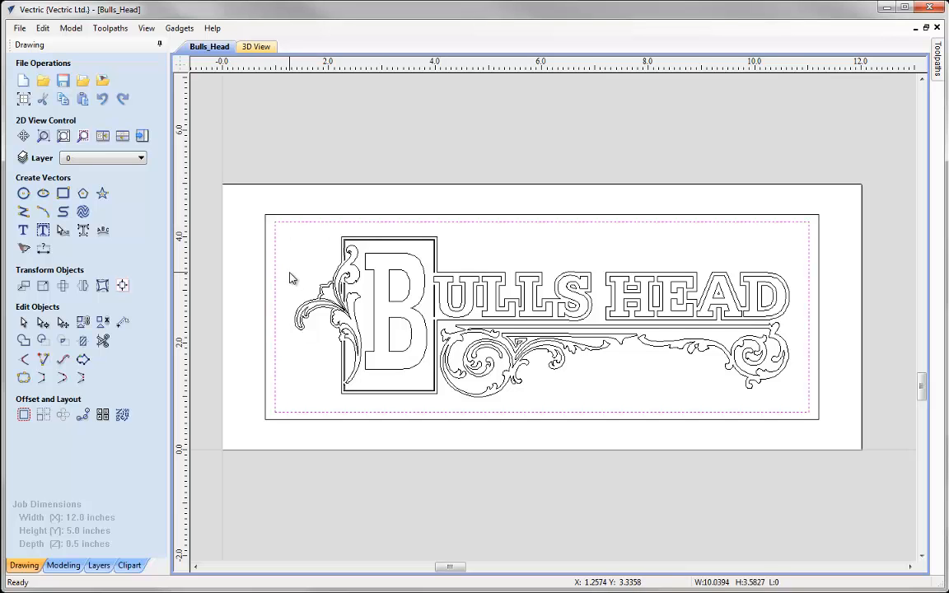
pyautogui.press('Delete')
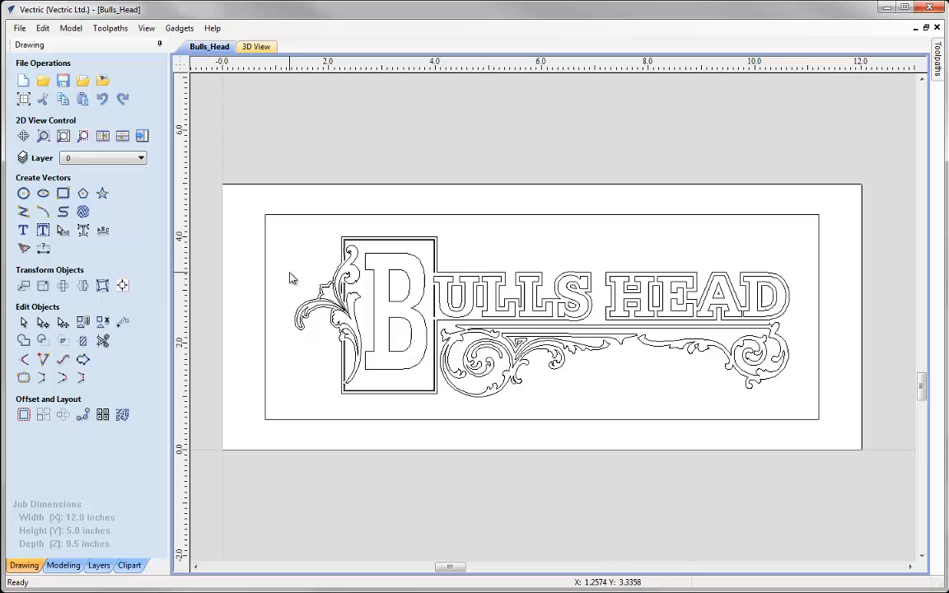
# - Resize the remaining border rectangle about its centre to 11 inches wide and 4 inches high
pyautogui.click(271, 214)
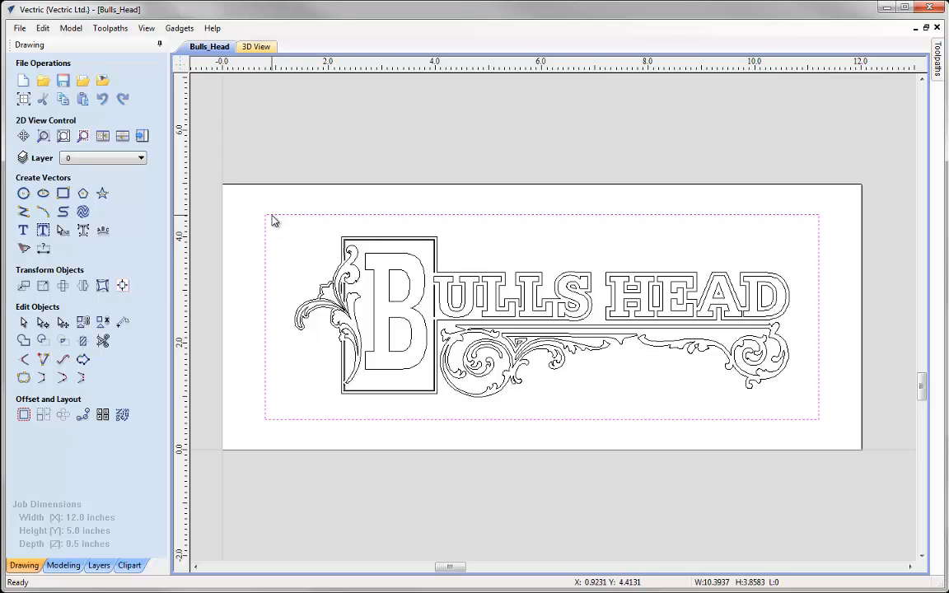
pyautogui.click(61, 196)
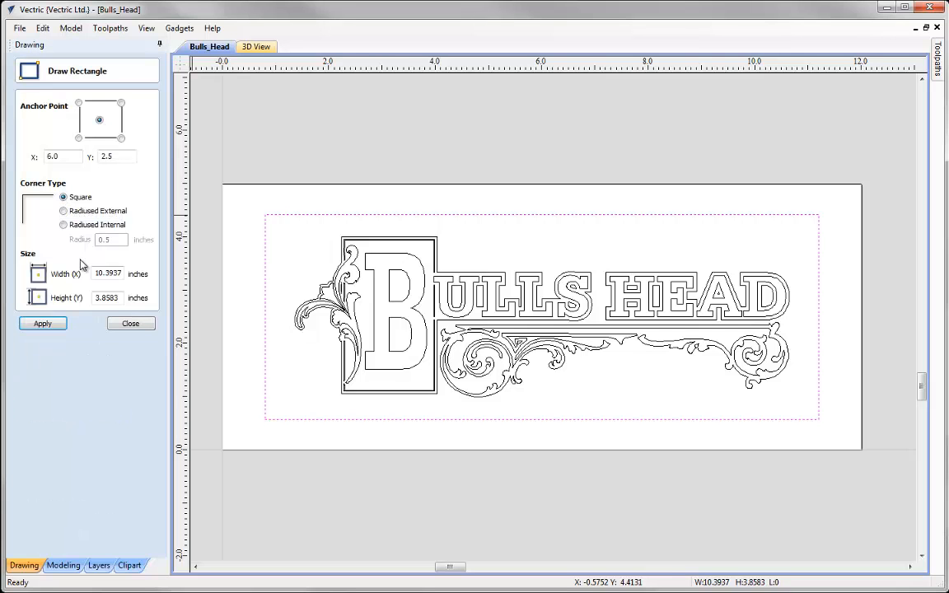
pyautogui.click(99, 121)
pyautogui.moveTo(97, 273); pyautogui.dragTo(132, 273)
pyautogui.write('11')
pyautogui.press('Tab')
pyautogui.write('4')
pyautogui.click(56, 324)
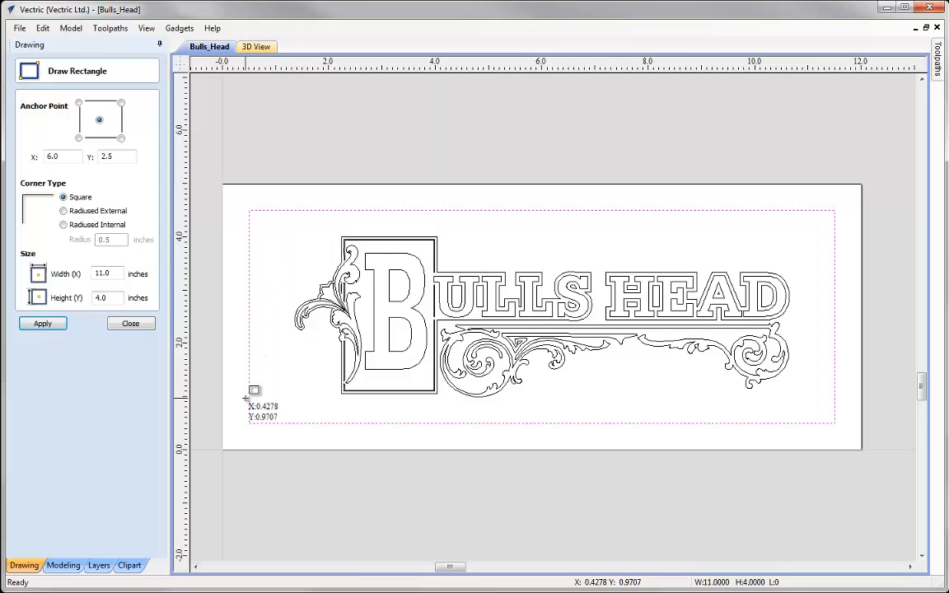
# - Give the border rectangle Radiused Internal corners with a 0.5 inch radius
pyautogui.click(63, 224)
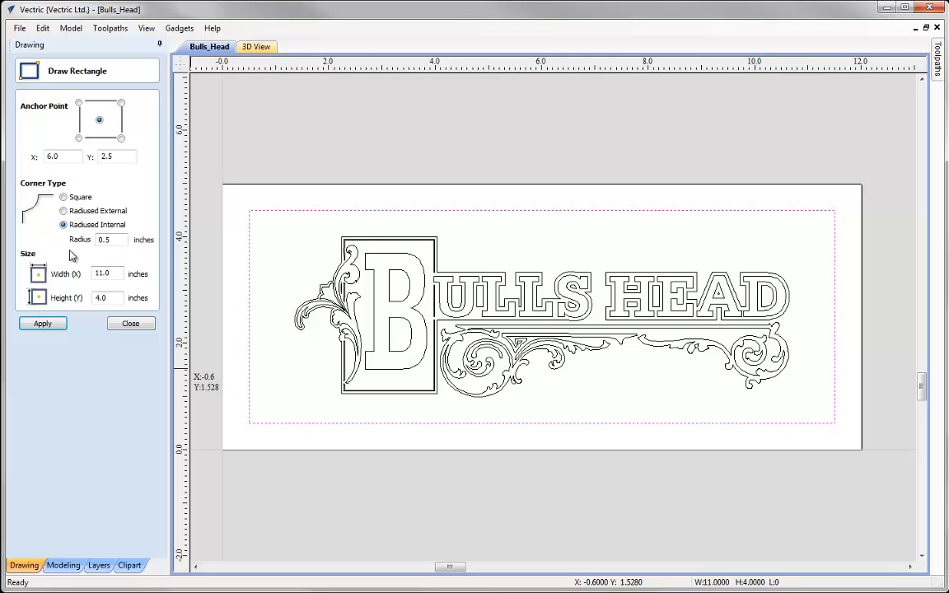
pyautogui.click(116, 243)
pyautogui.click(43, 324)
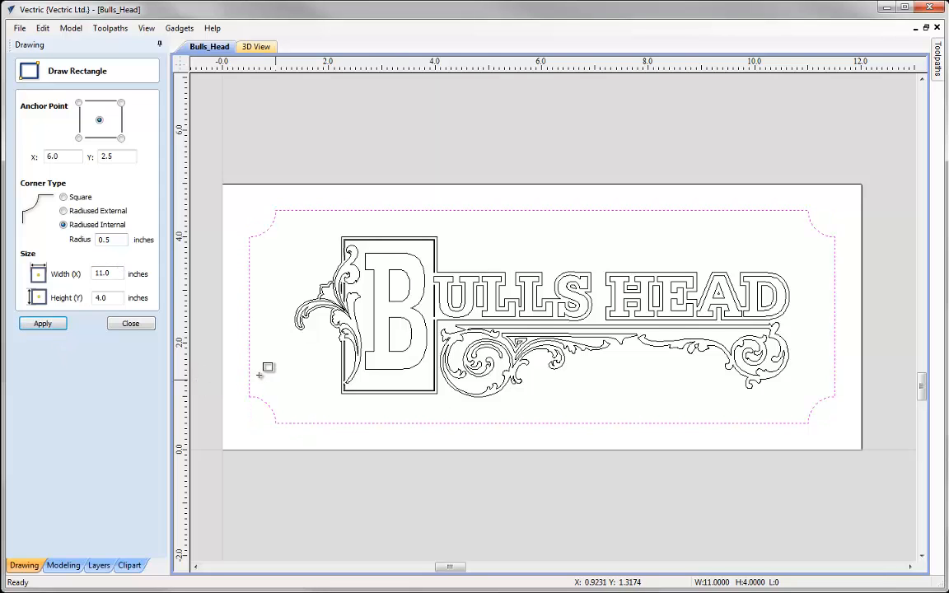
pyautogui.click(119, 328)
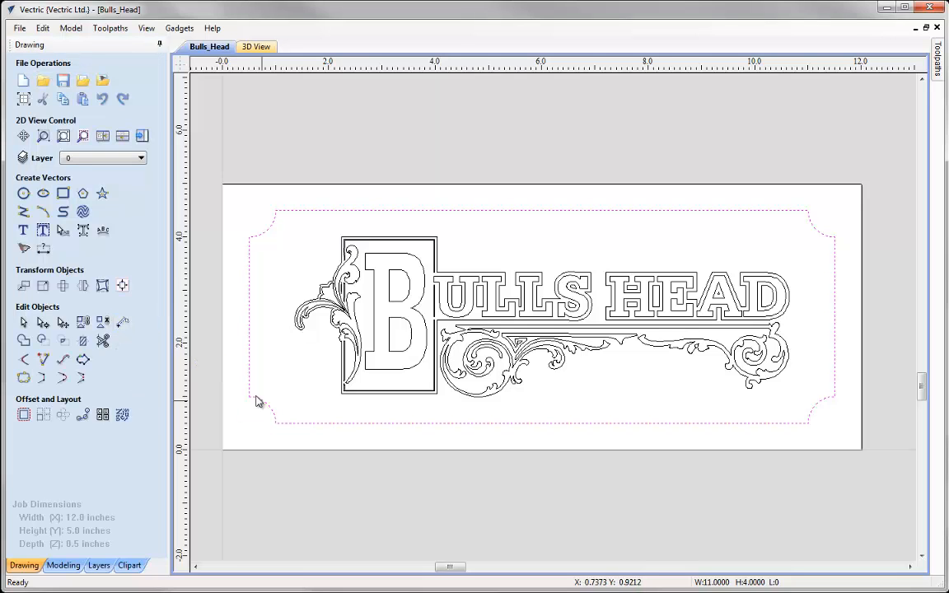
# - Offset the border inwards by 0.2 inches with sharp offset corners, keeping the original, and clear the selection
pyautogui.click(24, 416)
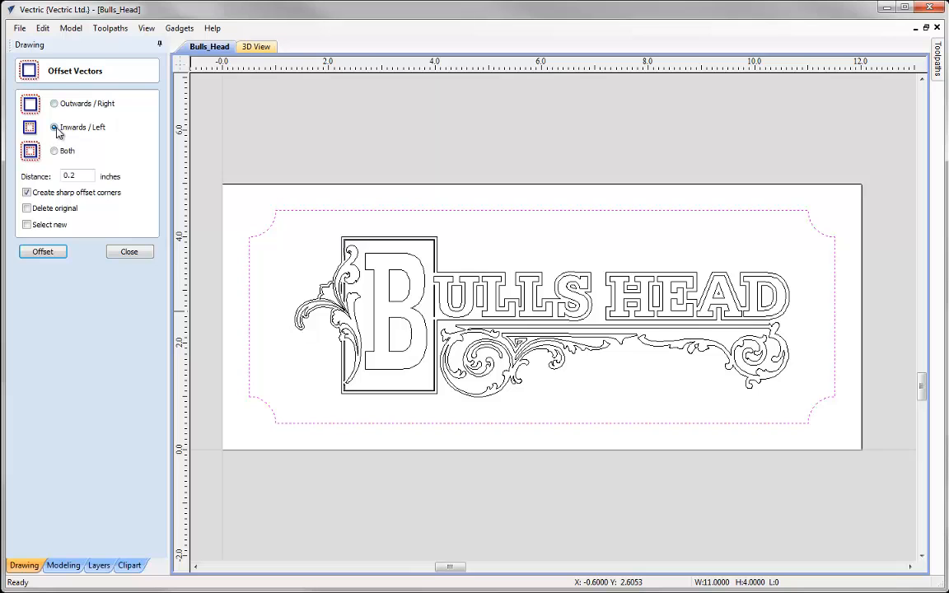
pyautogui.moveTo(87, 178); pyautogui.dragTo(28, 177)
pyautogui.click(38, 252)
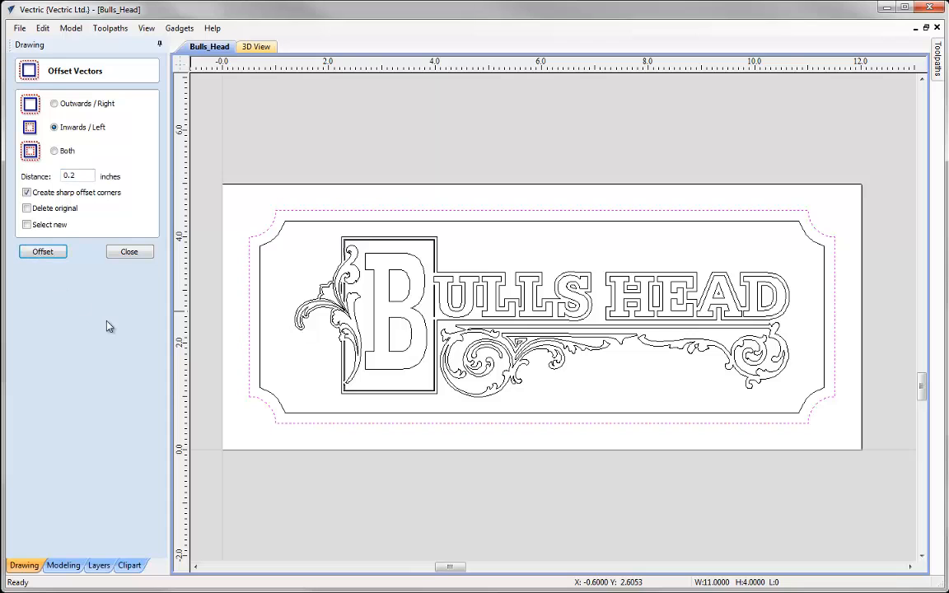
pyautogui.click(129, 252)
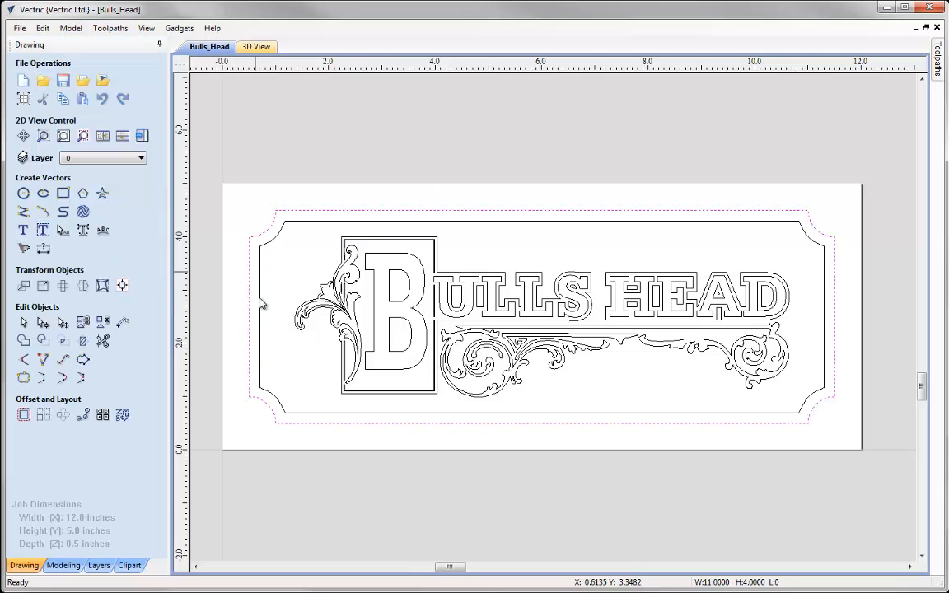
pyautogui.click(260, 311)
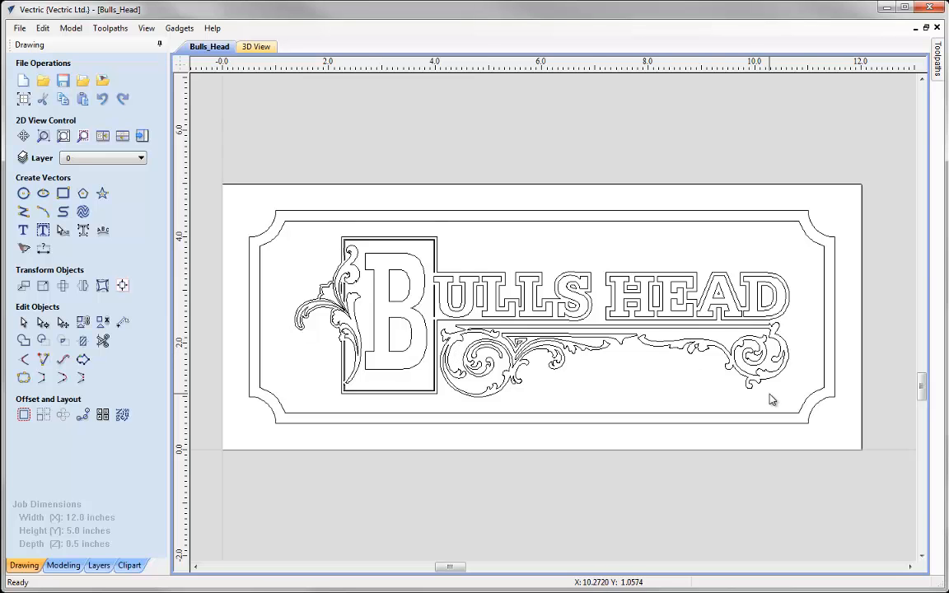
# - Move the lettering and scrollwork slightly in negative X with a relative move, and stretch them to about 9.52 inches wide
pyautogui.moveTo(770, 394); pyautogui.dragTo(300, 250)
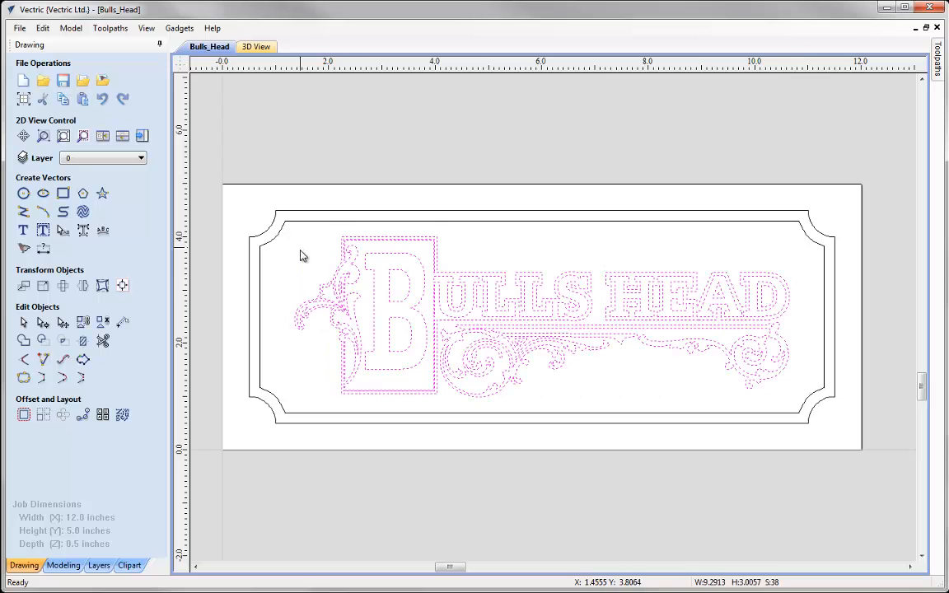
pyautogui.click(342, 305)
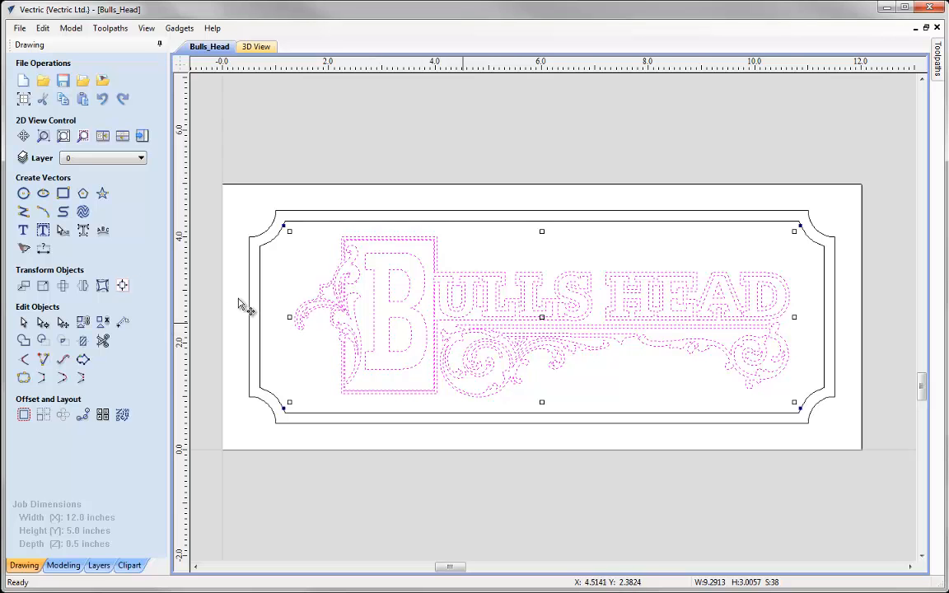
pyautogui.click(24, 286)
pyautogui.click(83, 159)
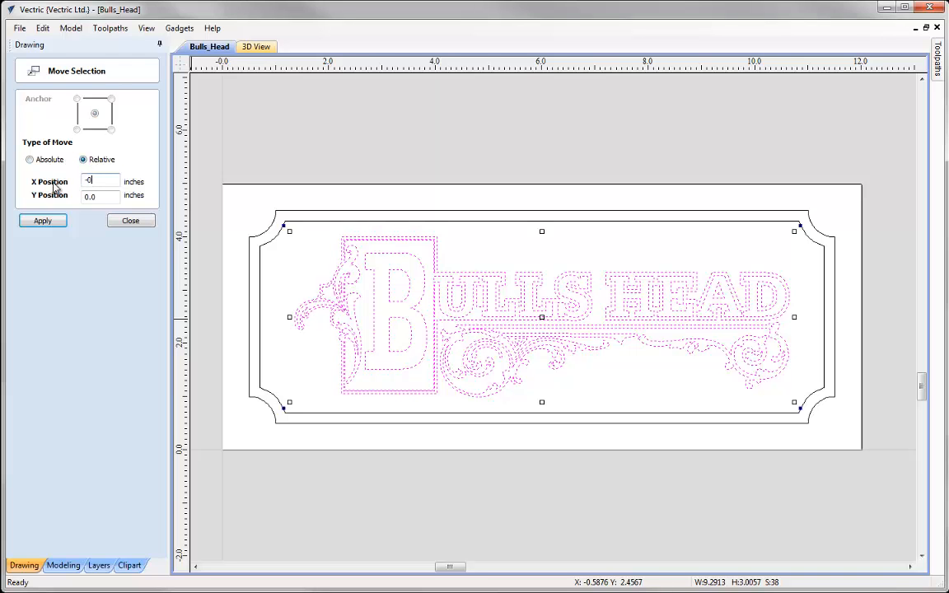
pyautogui.click(57, 222)
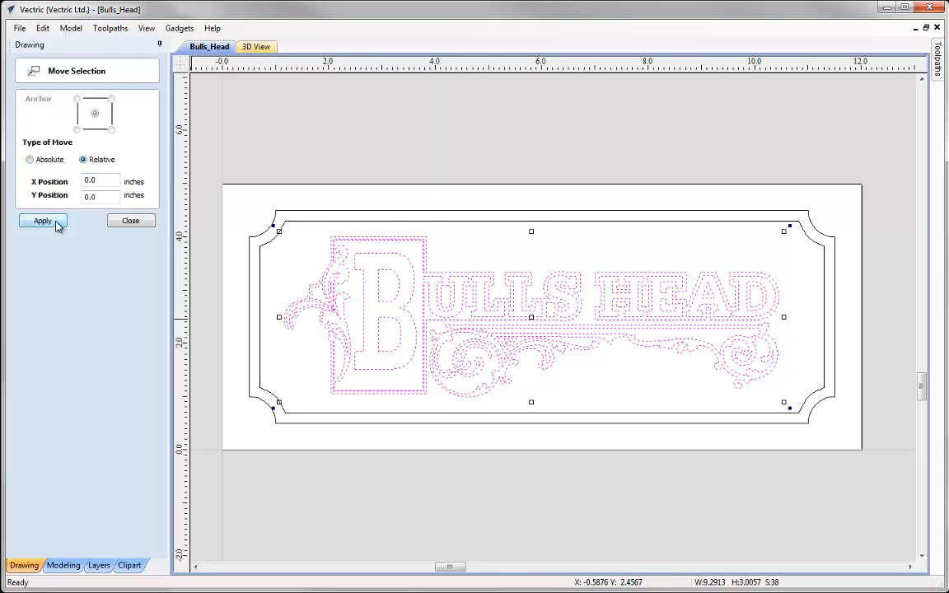
pyautogui.click(131, 221)
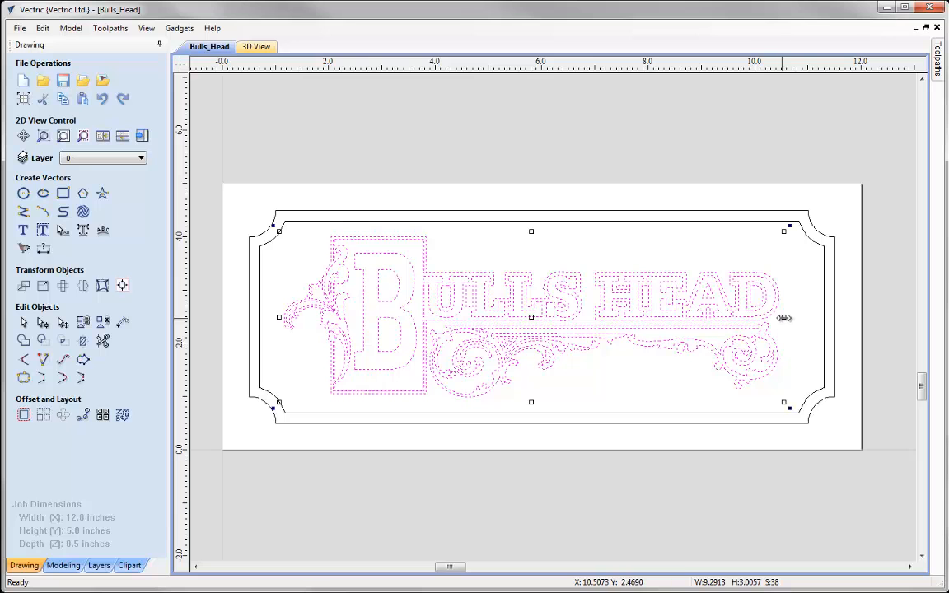
pyautogui.moveTo(784, 318); pyautogui.dragTo(795, 318)
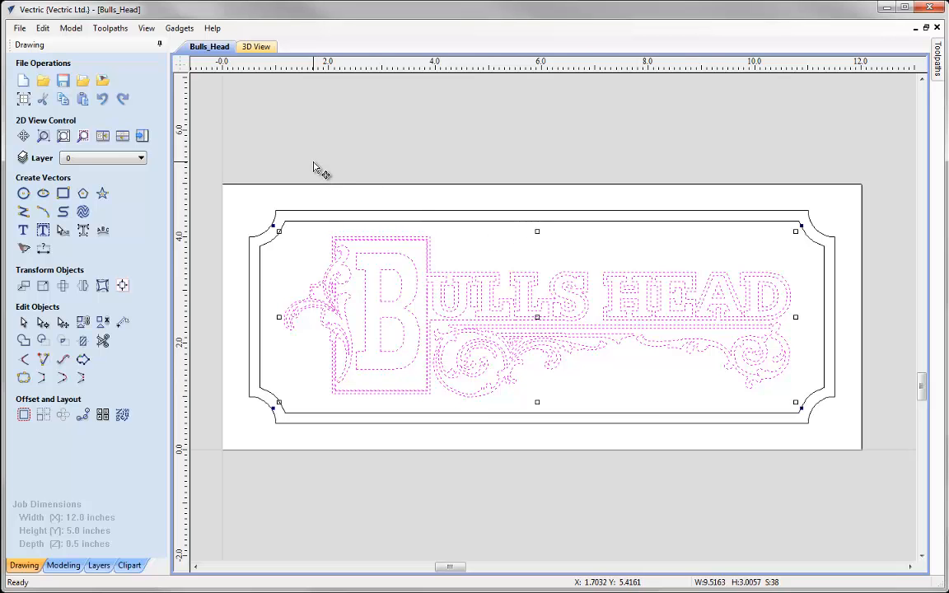
# - Edit the V-Carve_V90 toolpath to include the new inner border along with the selected vectors, and recalculate it
pyautogui.click(142, 138)
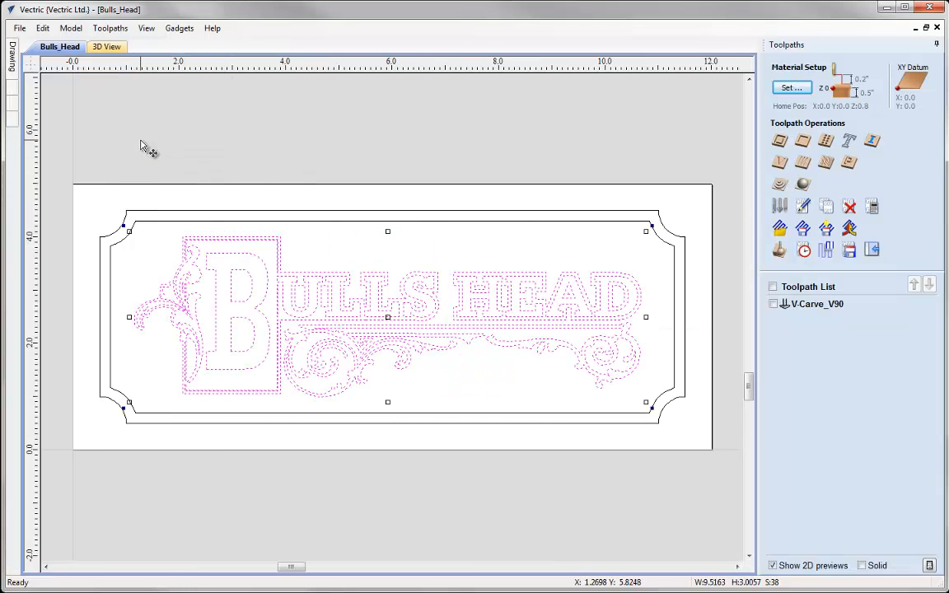
pyautogui.click(796, 305)
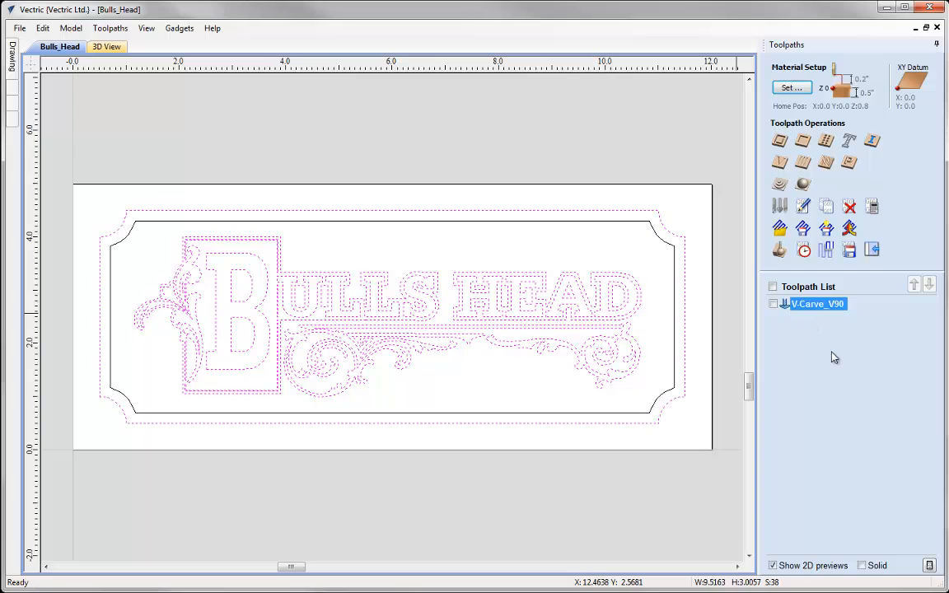
pyautogui.click(803, 206)
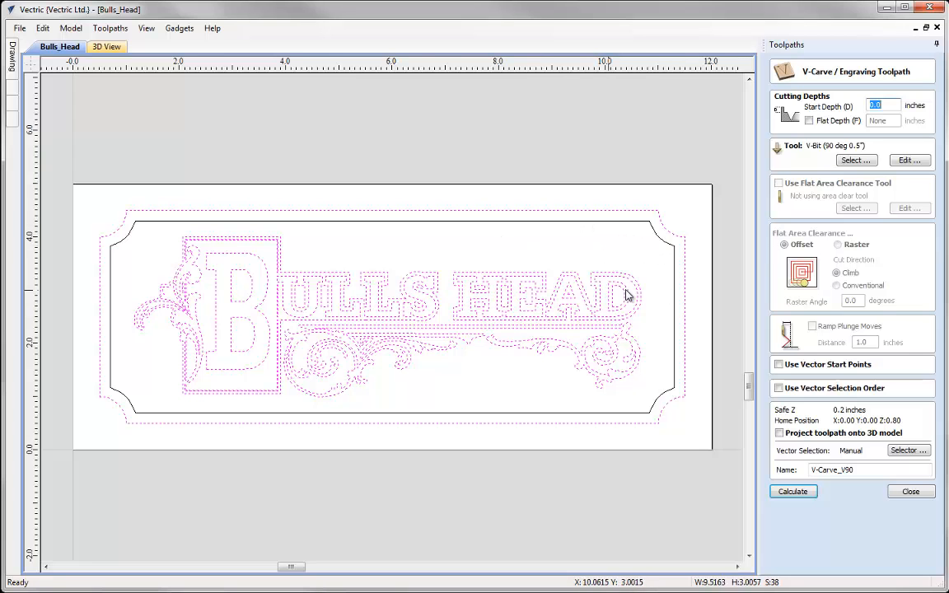
pyautogui.keyDown('shift'); pyautogui.click(619, 221); pyautogui.keyUp('shift')
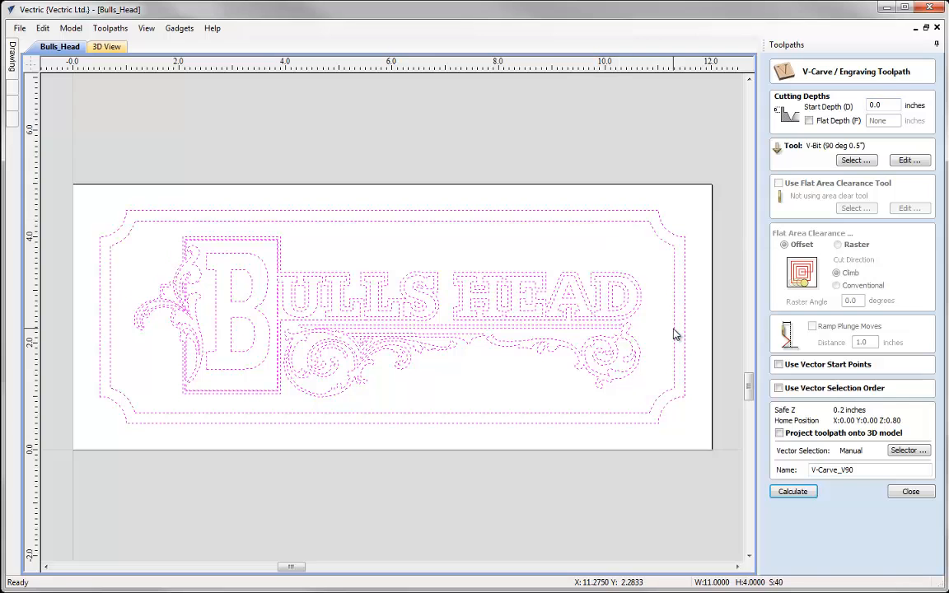
pyautogui.click(787, 494)
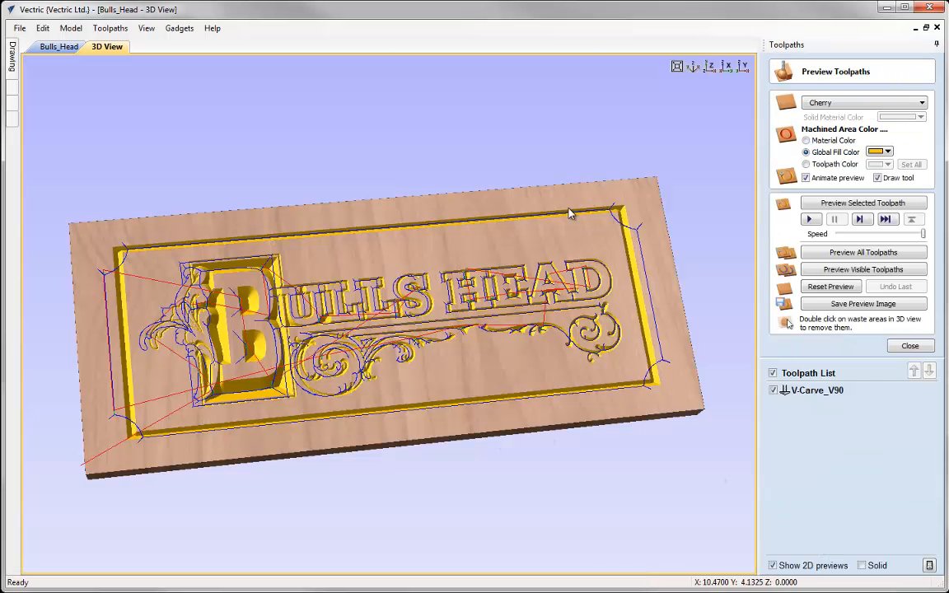
# - Reset the preview, simulate the recalculated V-Carve_V90 toolpath, and inspect the carved sign with its new border
pyautogui.click(837, 287)
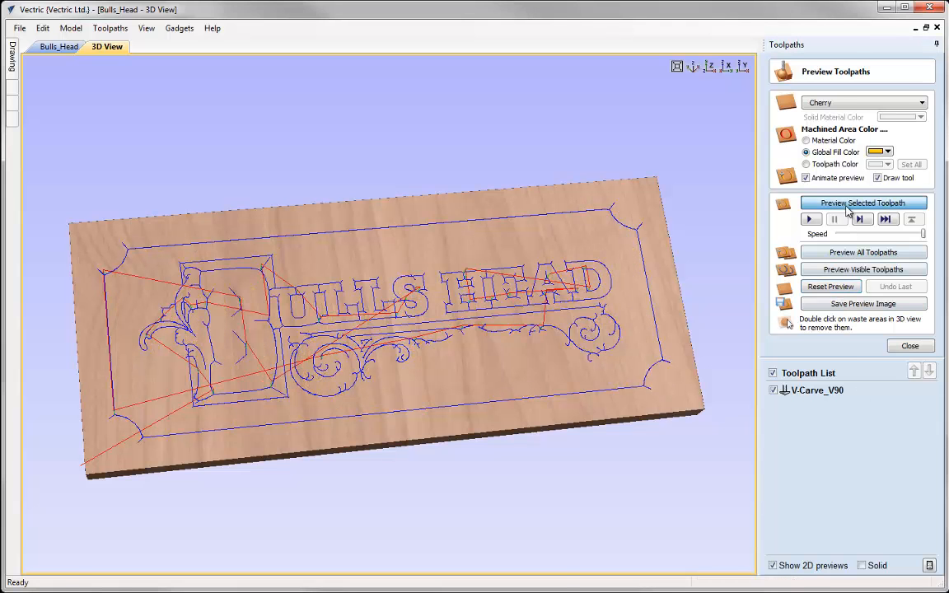
pyautogui.click(844, 206)
pyautogui.moveTo(521, 327); pyautogui.dragTo(334, 328)
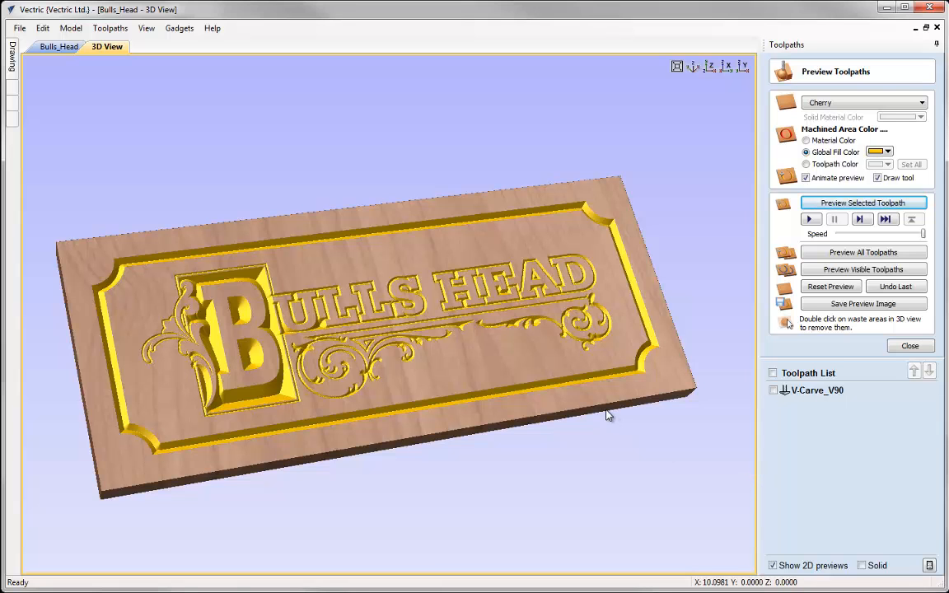
pyautogui.click(909, 345)
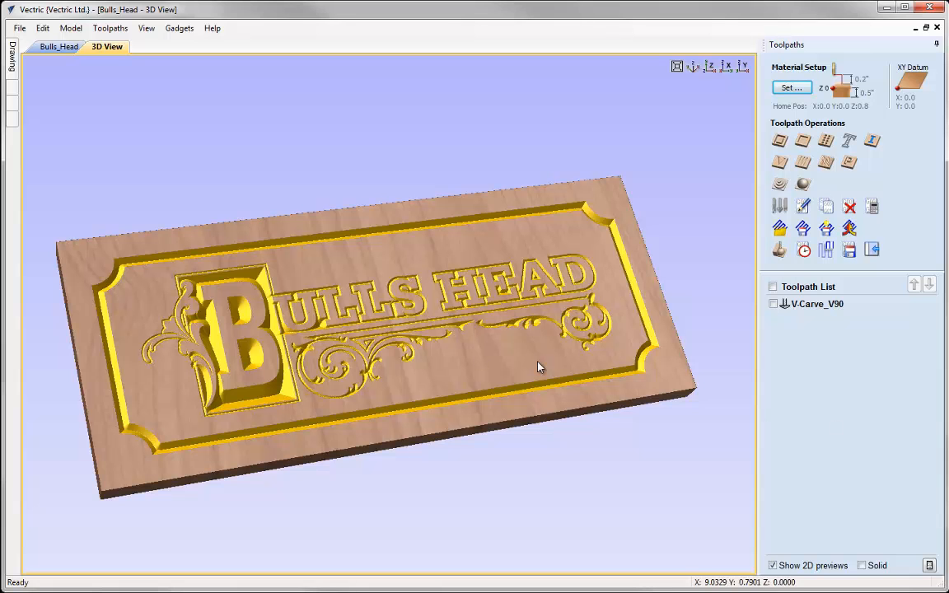
pyautogui.moveTo(472, 340); pyautogui.dragTo(484, 326, button='middle')
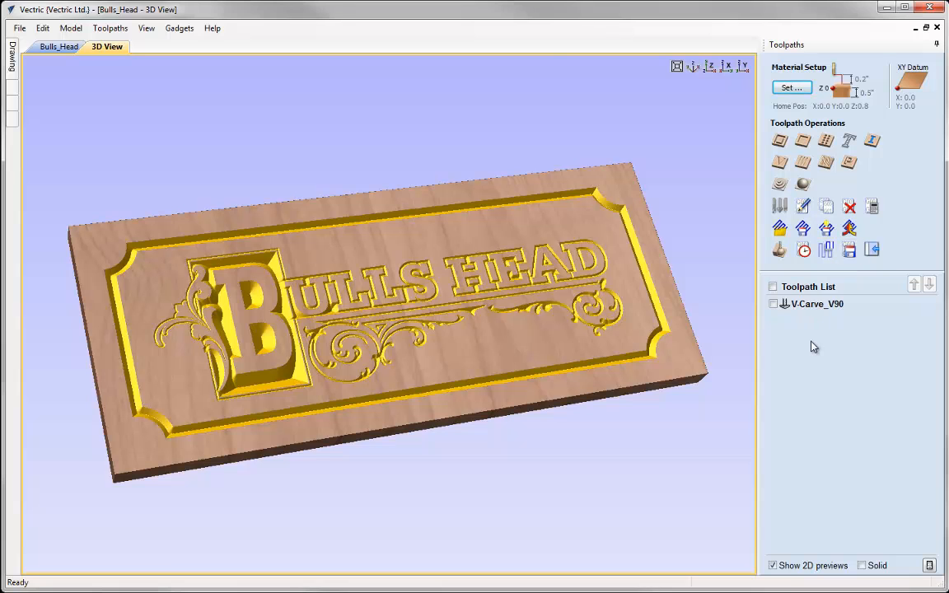
pyautogui.click(779, 250)
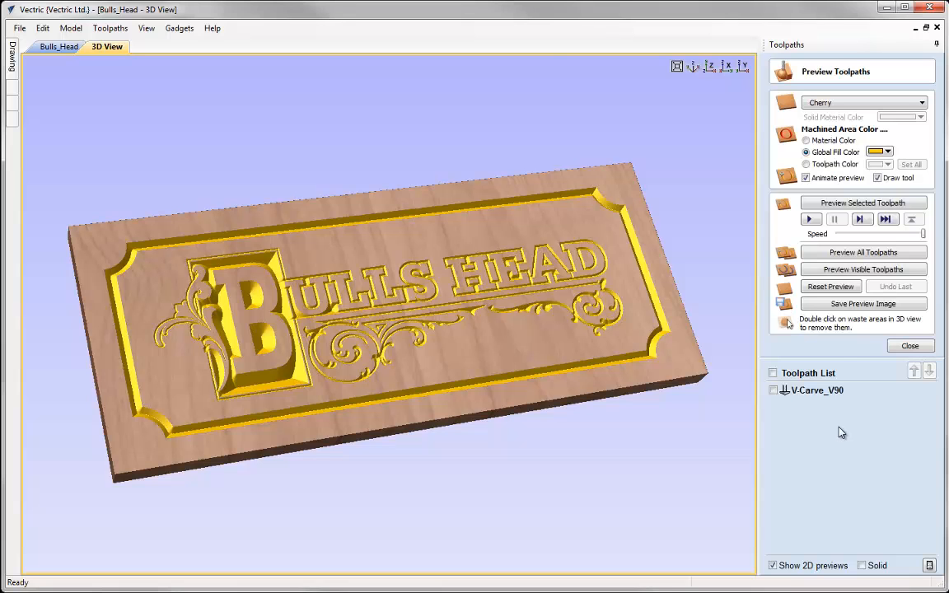
pyautogui.click(857, 303)
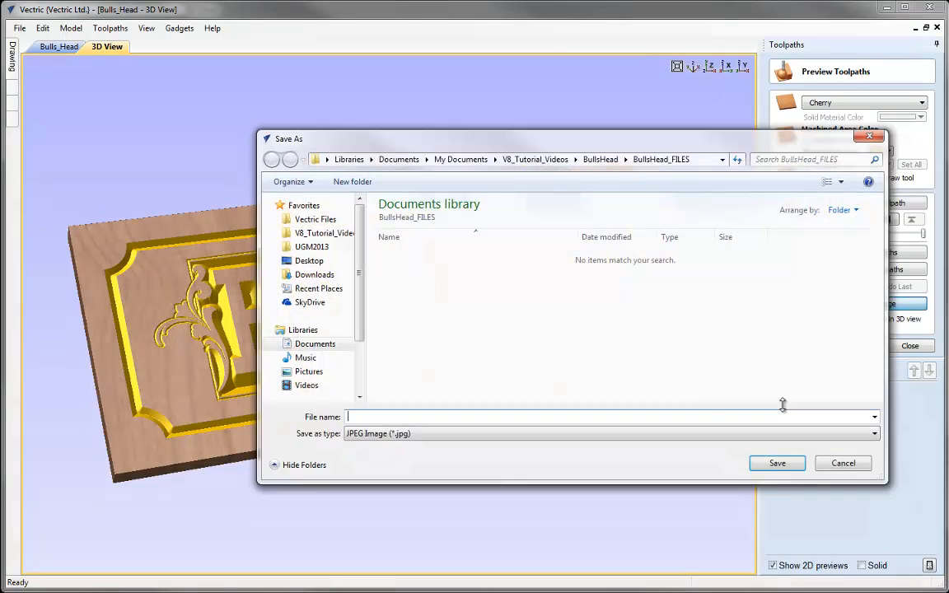
pyautogui.click(843, 463)
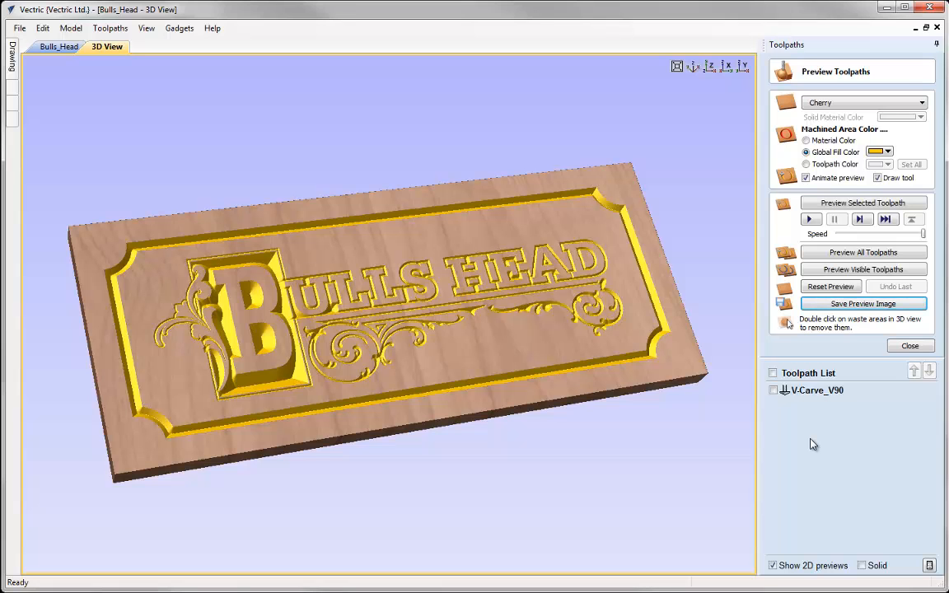
pyautogui.click(909, 345)
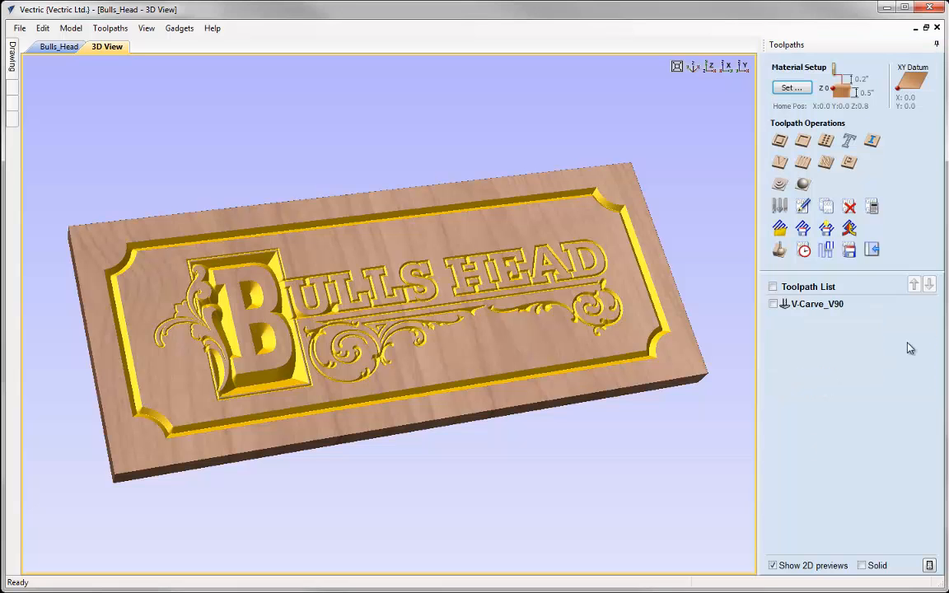